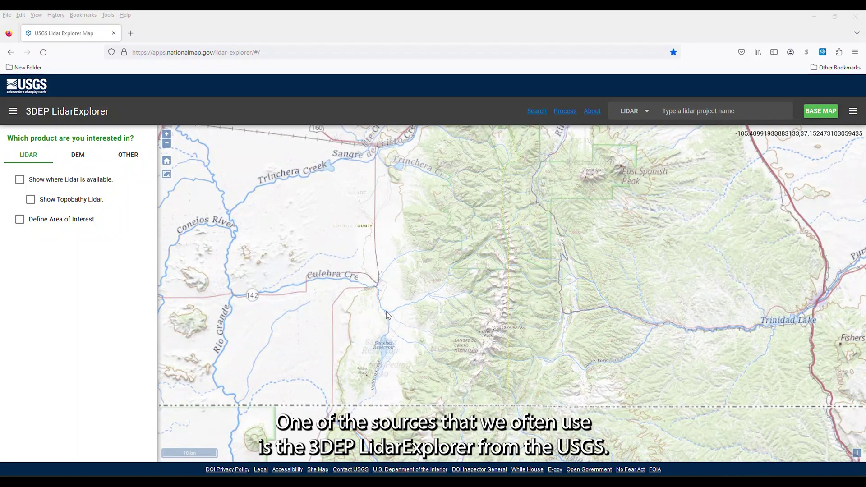
# Switch the base map to USGS Imagery Only and zoom to about 100 m scale near Sanchez Reservoir
pyautogui.scroll(1, 386, 311)
pyautogui.scroll(1, 386, 312)
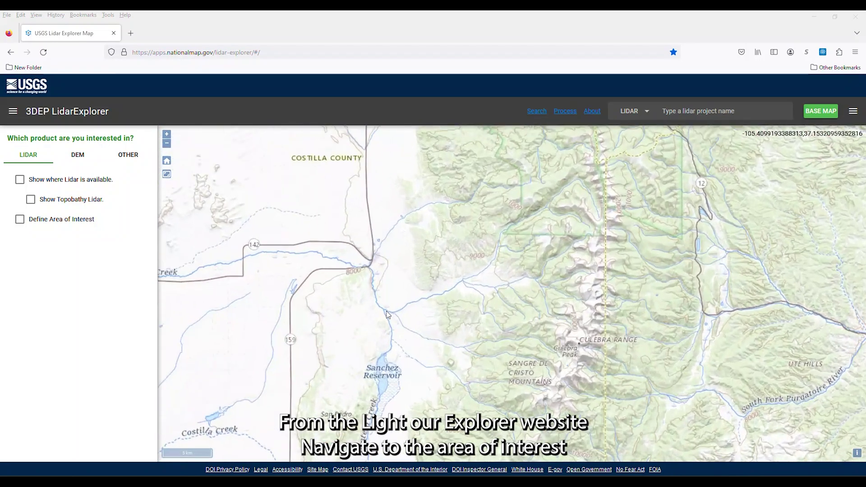
pyautogui.scroll(2, 384, 314)
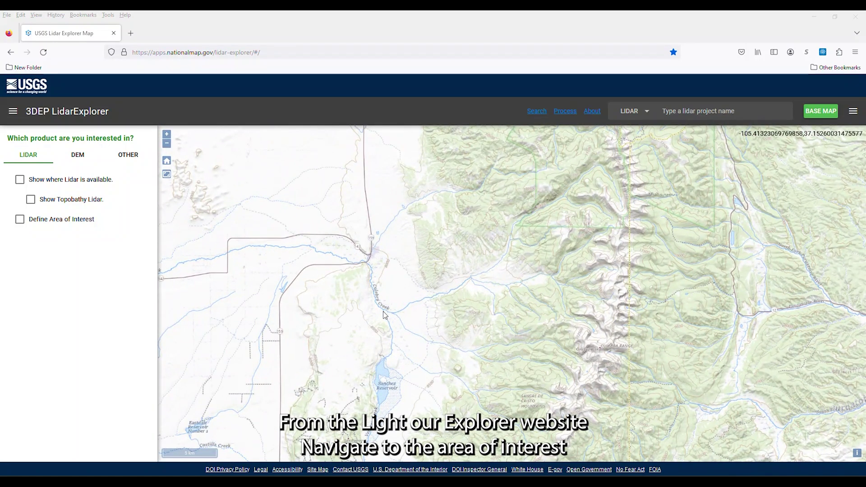
pyautogui.click(820, 111)
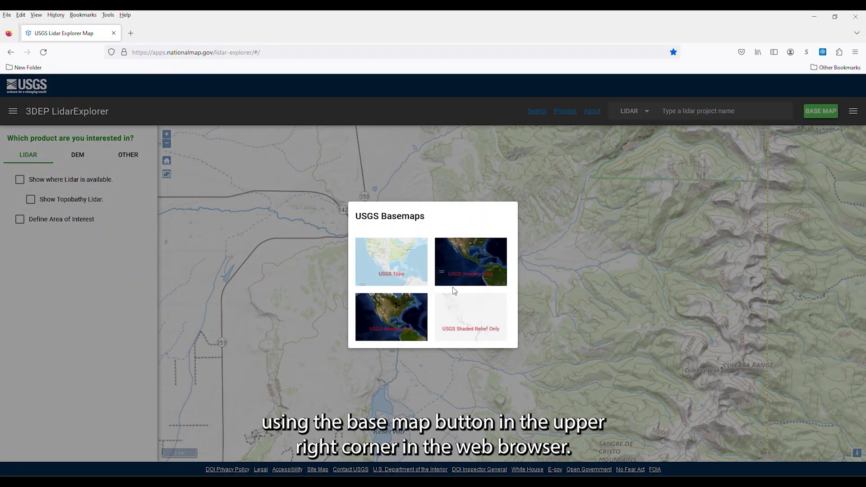
pyautogui.click(406, 310)
pyautogui.scroll(2, 386, 376)
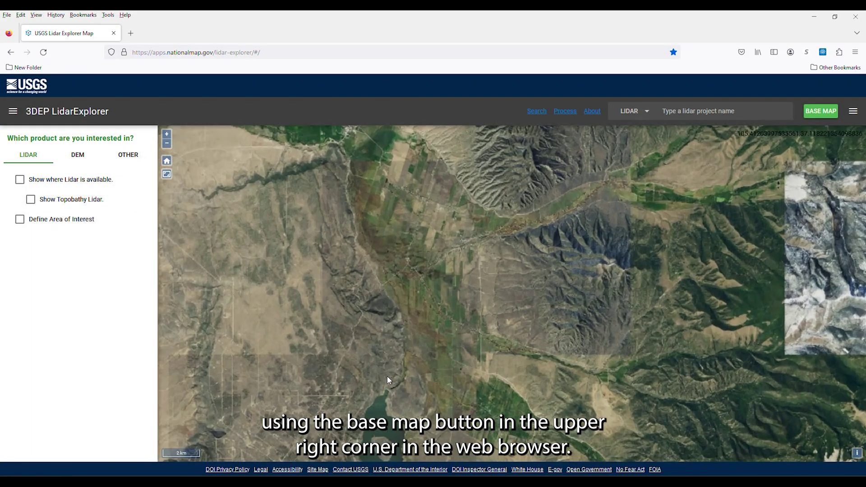
pyautogui.scroll(2, 399, 366)
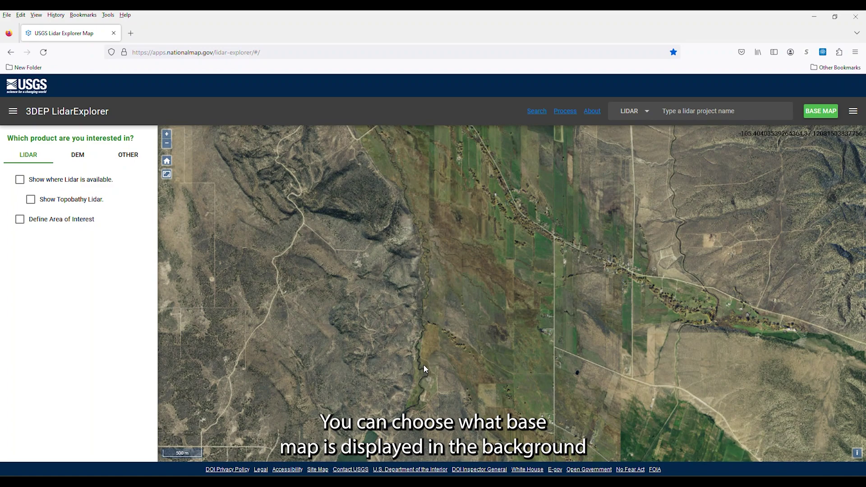
pyautogui.scroll(-1, 429, 310)
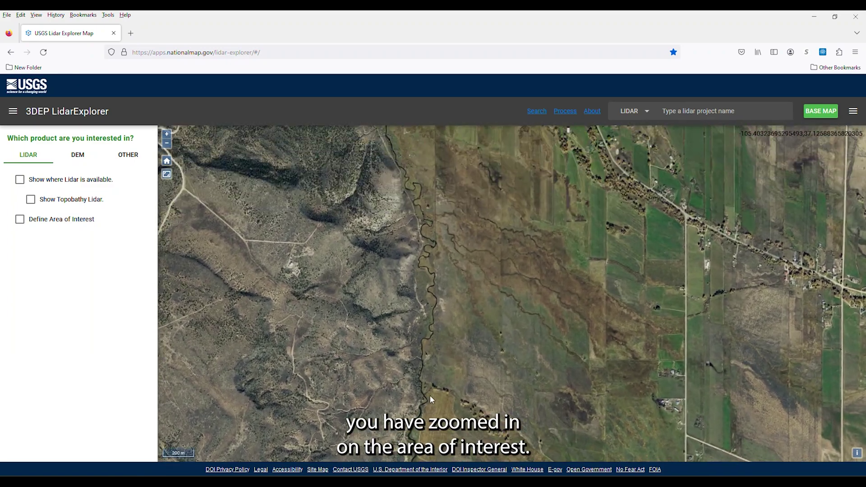
pyautogui.scroll(1, 386, 168)
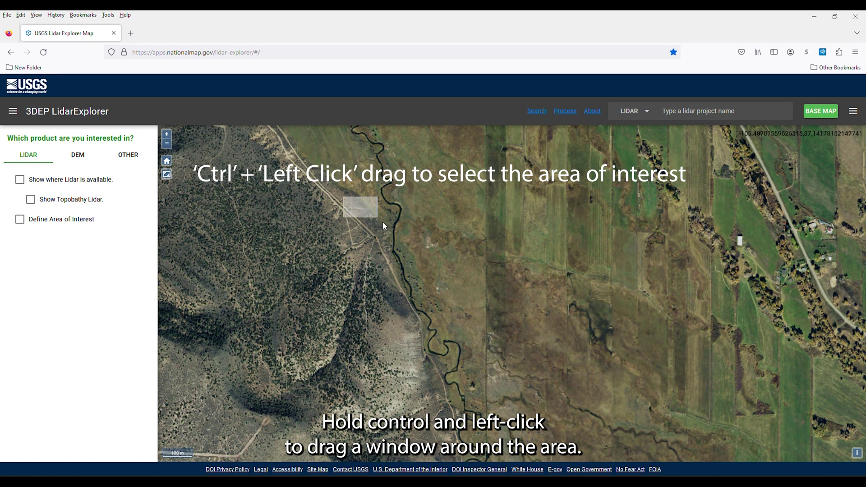
# Outline an area of interest over the creek and open the CO SanLuisJuanMiguel 1 2020 Metadata link
pyautogui.keyDown('ctrl'); pyautogui.moveTo(383, 223); pyautogui.dragTo(494, 380); pyautogui.keyUp('ctrl')
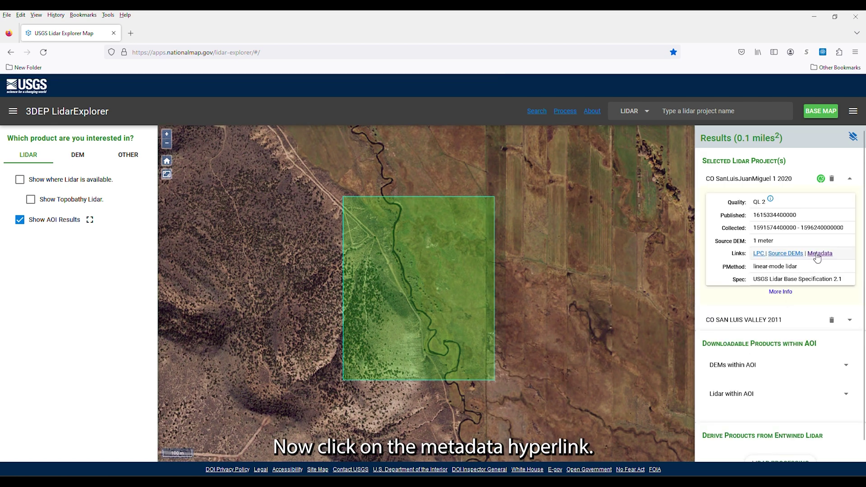
pyautogui.click(819, 252)
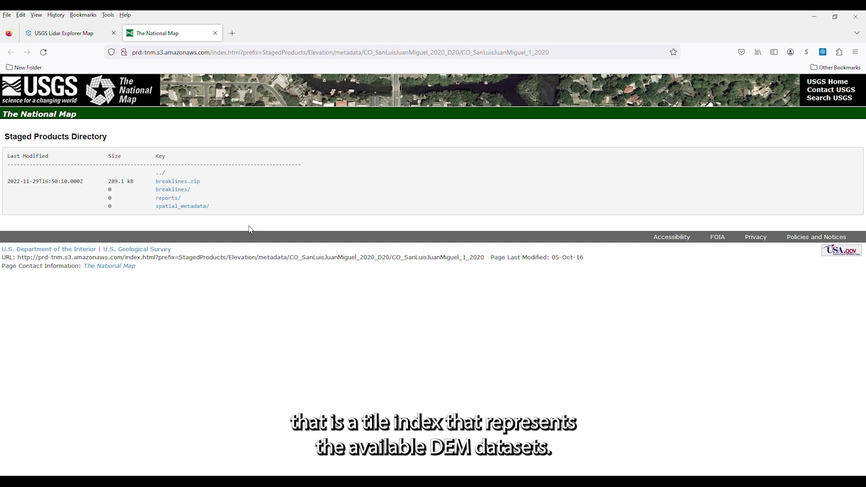
# Go into spatial_metadata/USGS and save Swath_Poly.shx to the temp folder
pyautogui.click(182, 207)
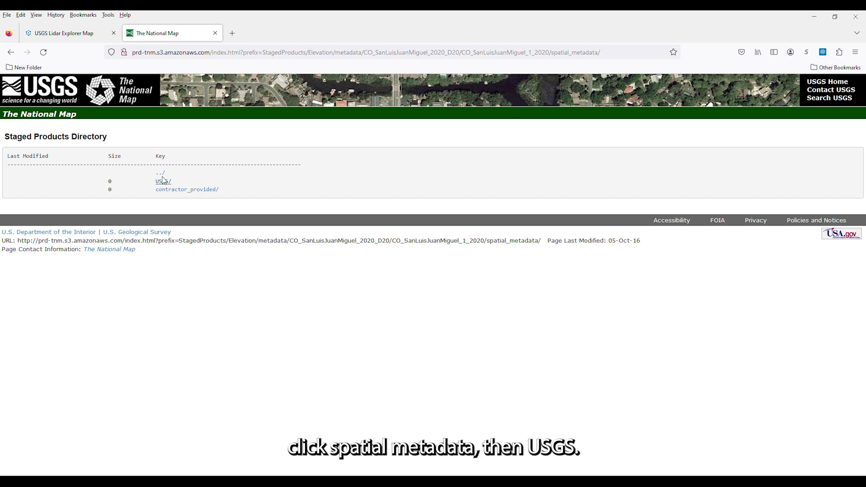
pyautogui.click(164, 181)
pyautogui.rightClick(272, 240)
pyautogui.click(288, 310)
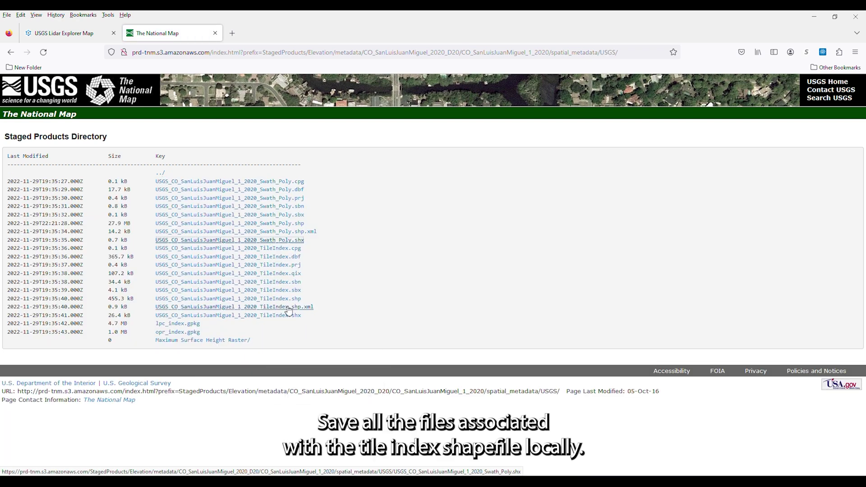
pyautogui.click(341, 378)
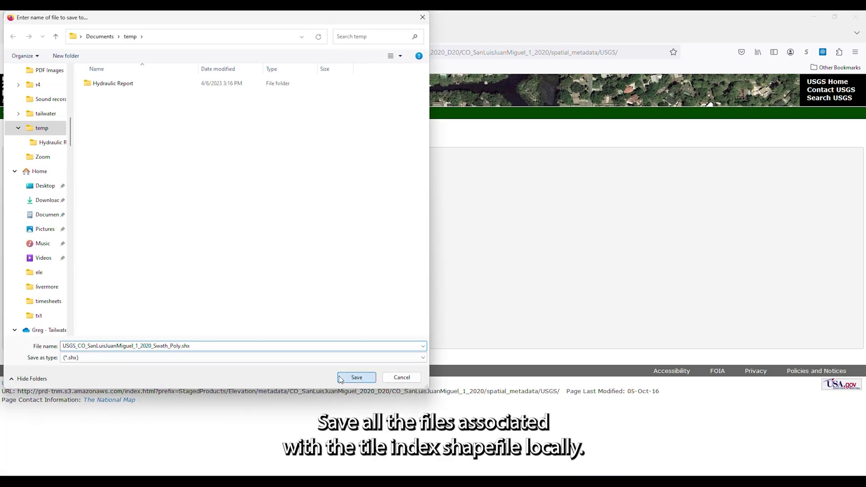
# Save the TileIndex .cpg, .dbf and .prj files locally
pyautogui.rightClick(285, 252)
pyautogui.click(307, 315)
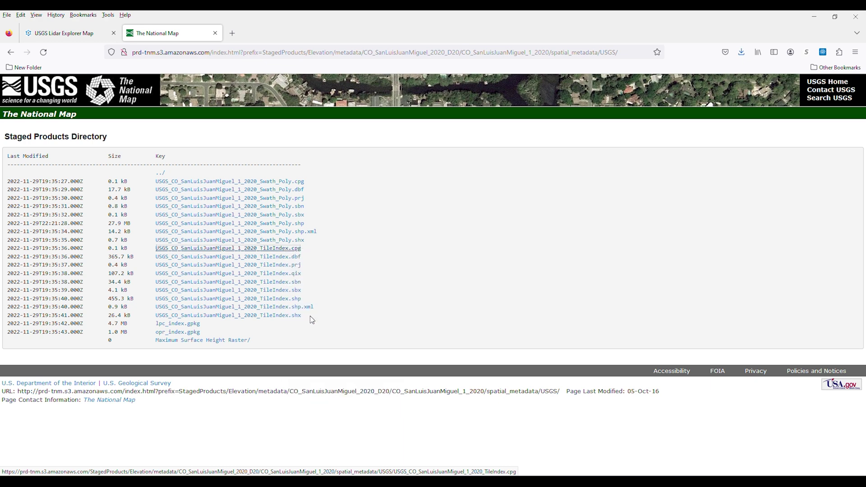
pyautogui.click(351, 378)
pyautogui.rightClick(290, 256)
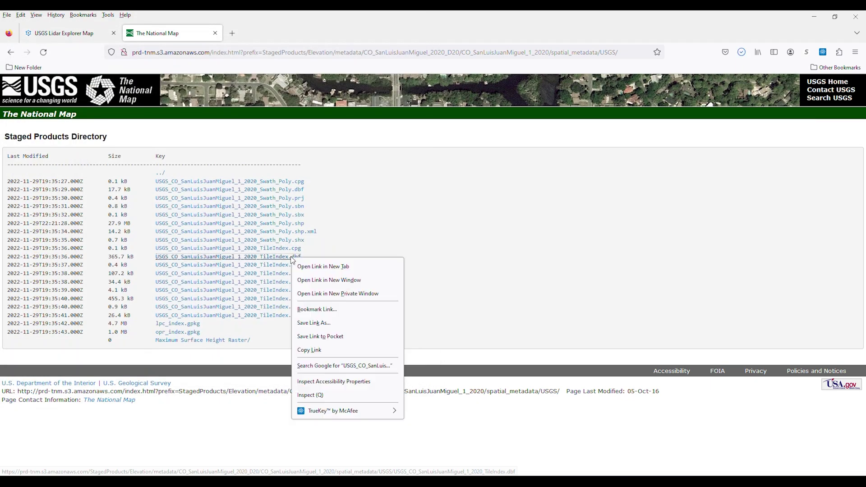
pyautogui.click(318, 321)
pyautogui.click(347, 378)
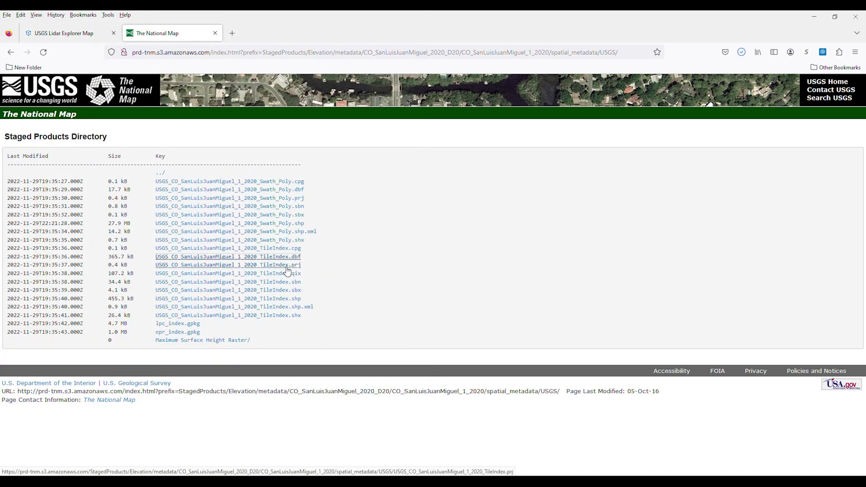
pyautogui.rightClick(287, 267)
pyautogui.click(319, 333)
pyautogui.click(355, 377)
# Save the TileIndex .qix, .sbn and .sbx files, then start saving TileIndex.shp
pyautogui.rightClick(288, 273)
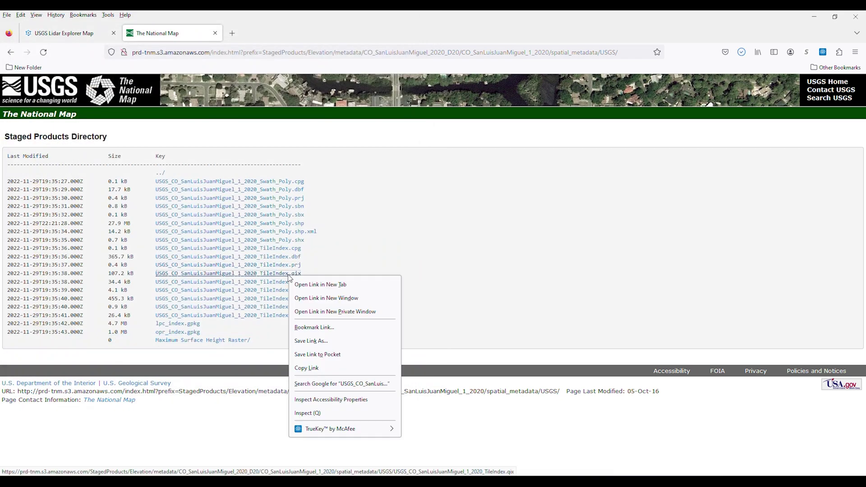
pyautogui.click(316, 340)
pyautogui.click(349, 378)
pyautogui.rightClick(292, 284)
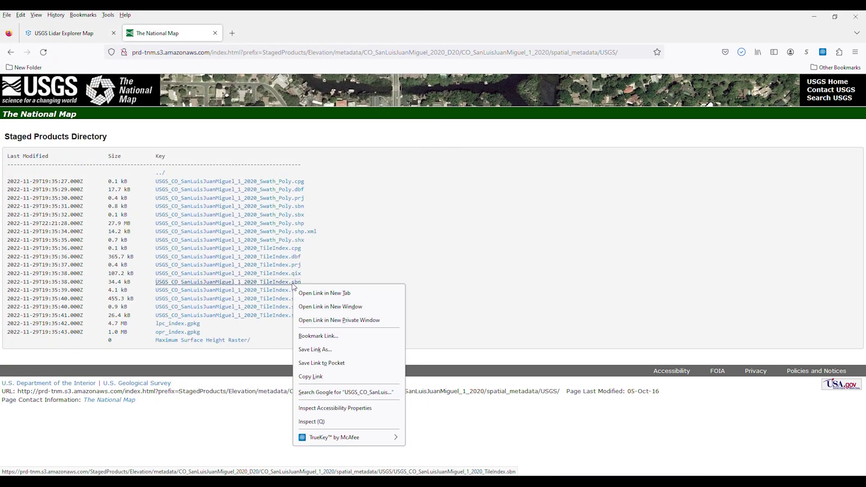
pyautogui.click(323, 348)
pyautogui.click(349, 378)
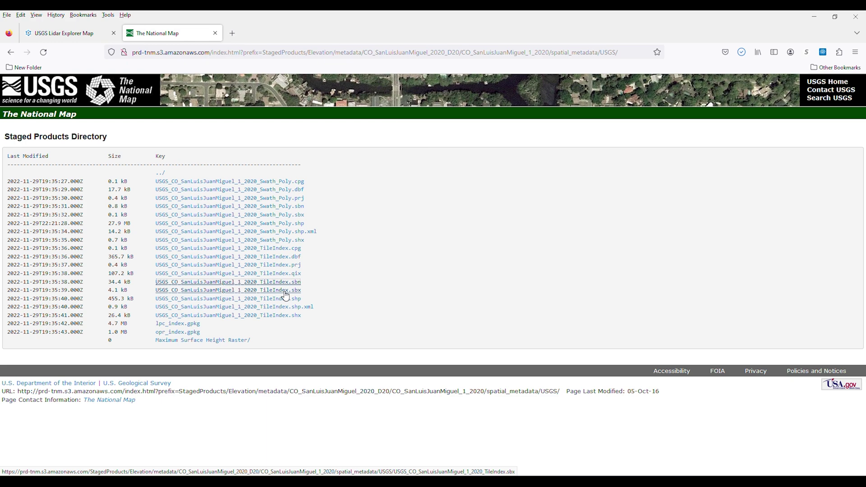
pyautogui.rightClick(288, 291)
pyautogui.click(311, 356)
pyautogui.click(356, 377)
pyautogui.rightClick(295, 302)
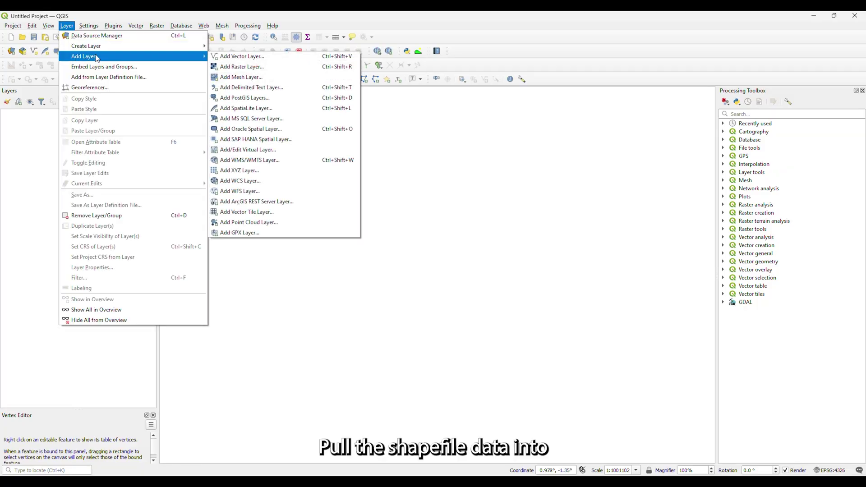
# Add TileIndex.shp to the QGIS map as a vector layer
pyautogui.click(243, 58)
pyautogui.click(523, 214)
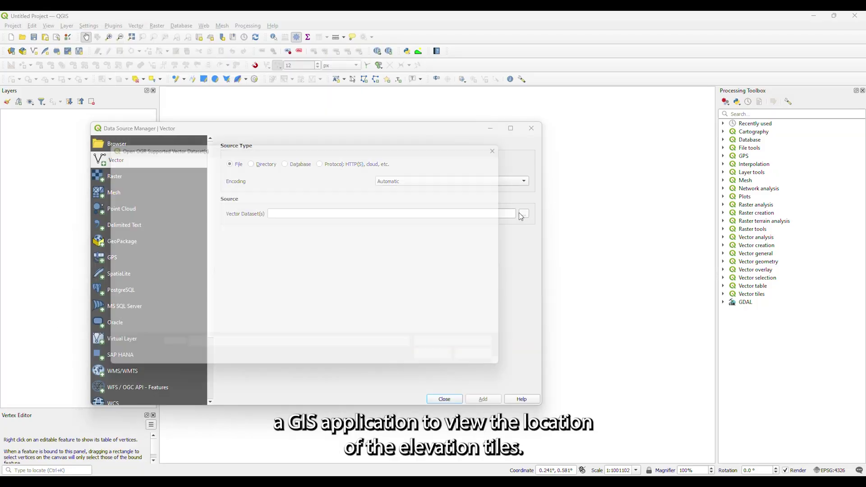
pyautogui.moveTo(516, 256); pyautogui.dragTo(517, 275)
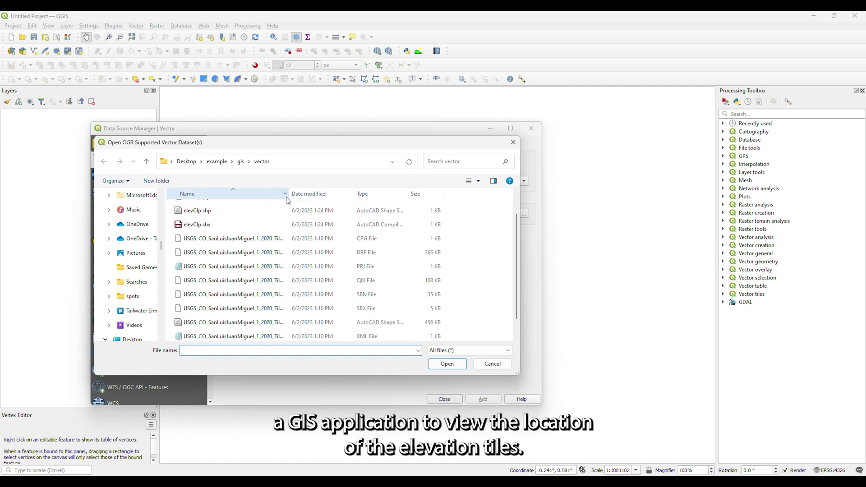
pyautogui.moveTo(289, 193); pyautogui.dragTo(321, 203)
pyautogui.click(297, 322)
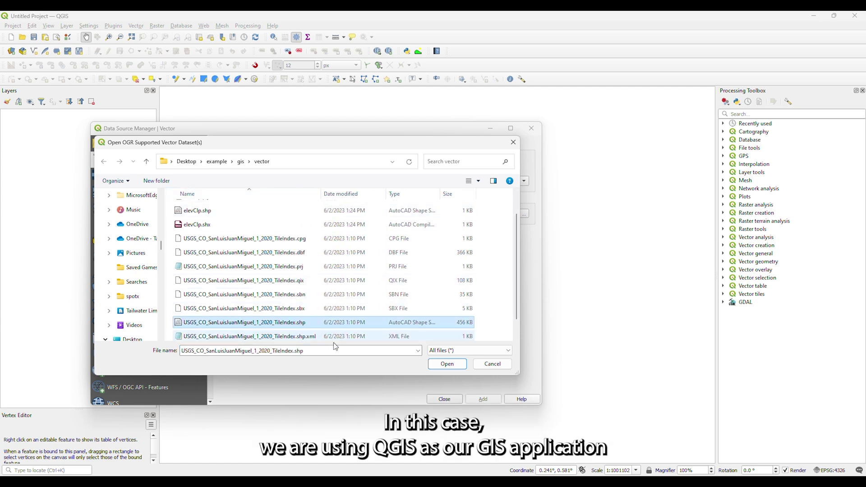
pyautogui.click(447, 363)
pyautogui.click(482, 400)
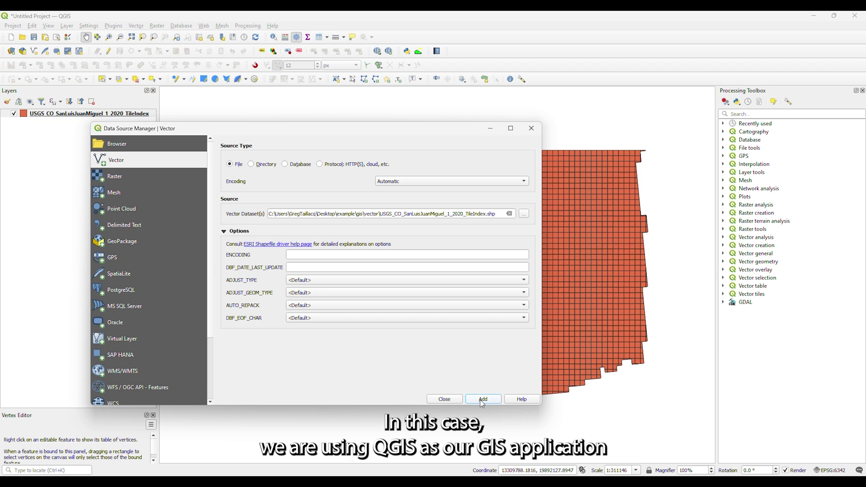
pyautogui.click(445, 399)
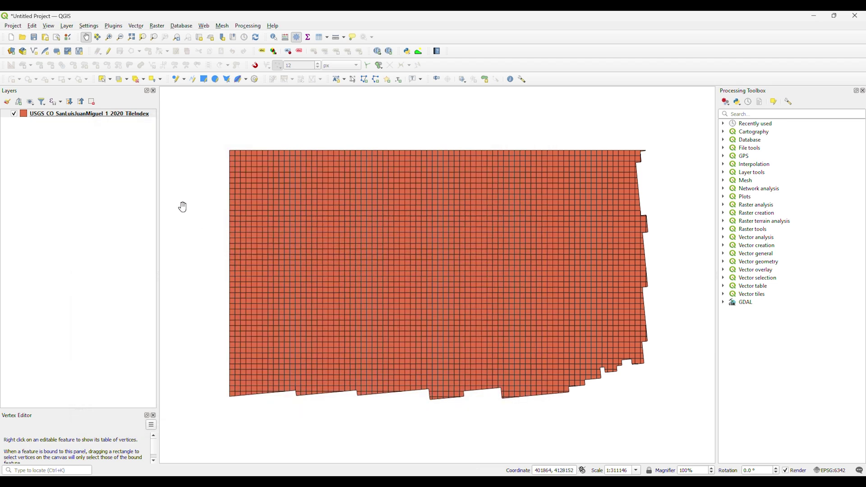
# Style the TileIndex layer with the outline red symbol in its Symbology properties
pyautogui.rightClick(91, 114)
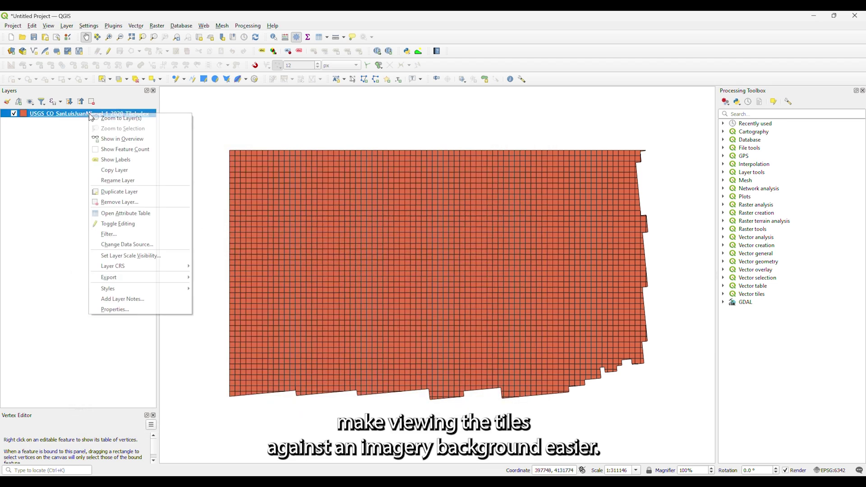
pyautogui.click(140, 311)
pyautogui.click(472, 358)
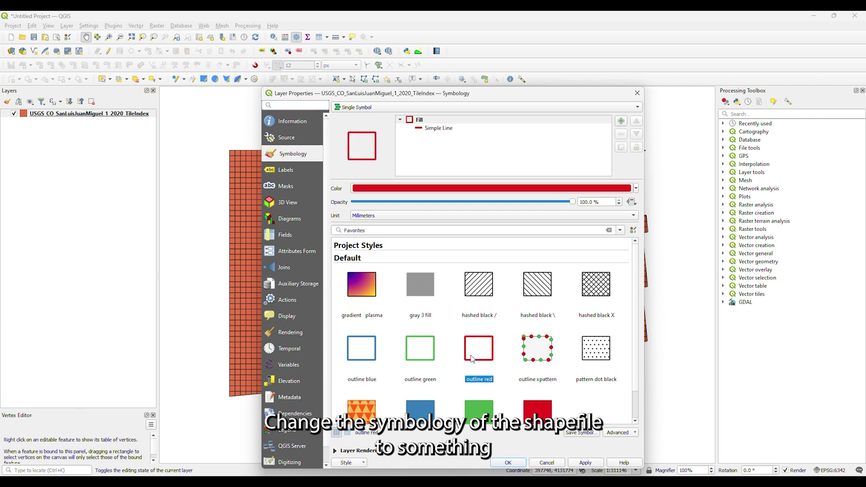
pyautogui.click(507, 461)
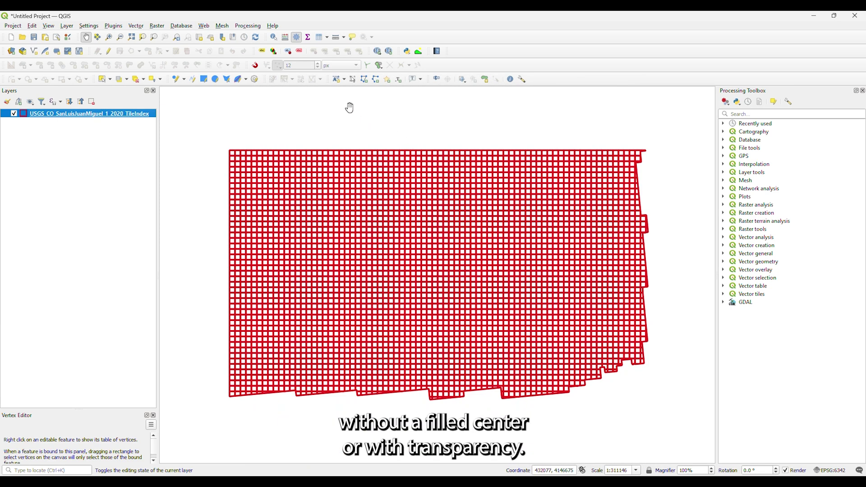
# Add Google Hybrid satellite imagery beneath the tile grid
pyautogui.click(203, 27)
pyautogui.moveTo(234, 36)
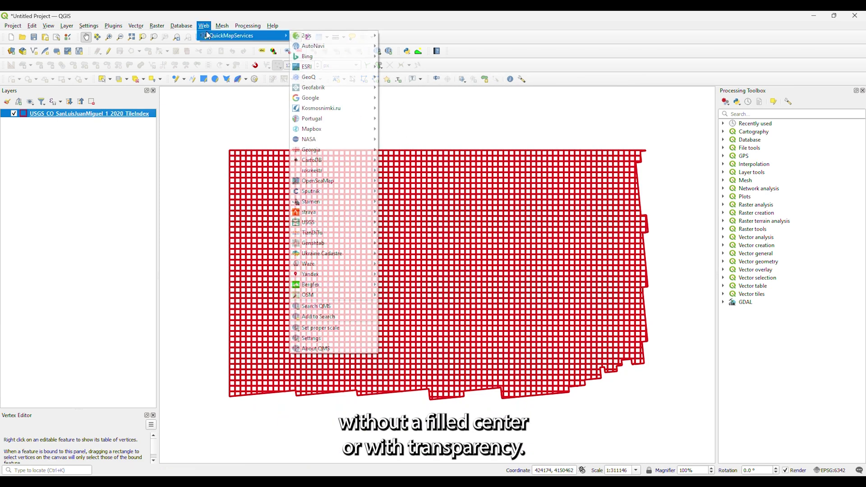
pyautogui.moveTo(333, 98)
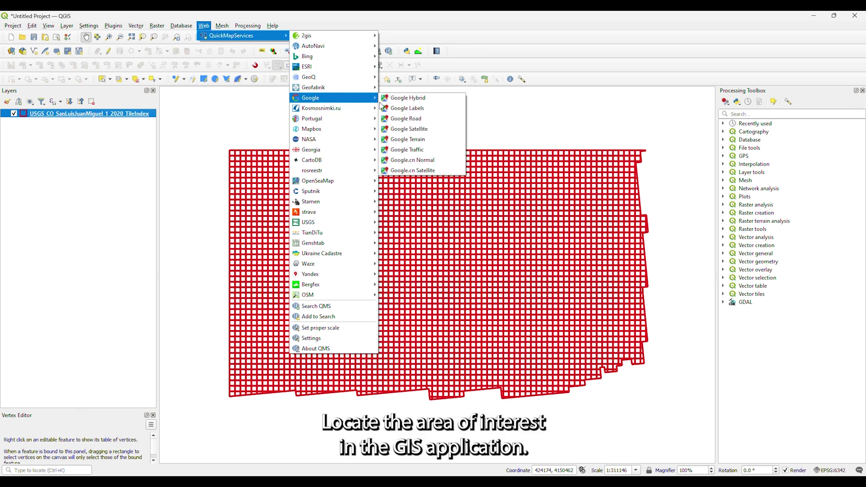
pyautogui.click(403, 128)
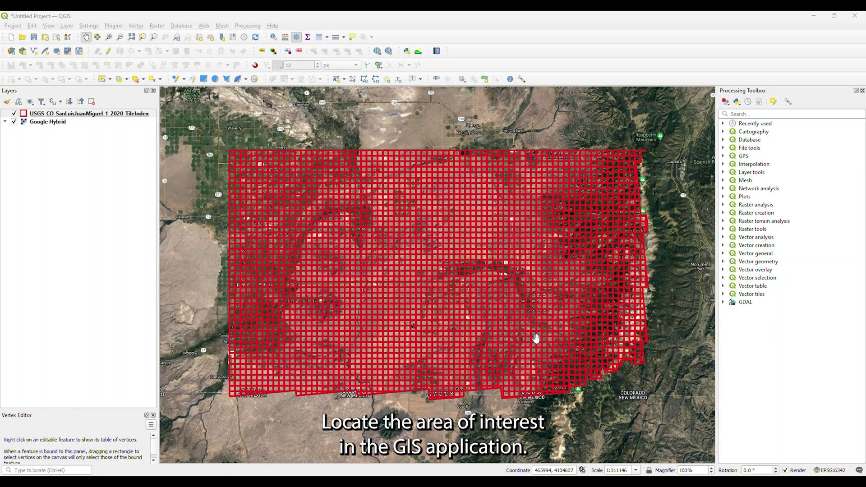
# Zoom in over the creek and box-select the two tiles covering the area of interest
pyautogui.scroll(2, 536, 339)
pyautogui.scroll(2, 551, 348)
pyautogui.scroll(2, 531, 246)
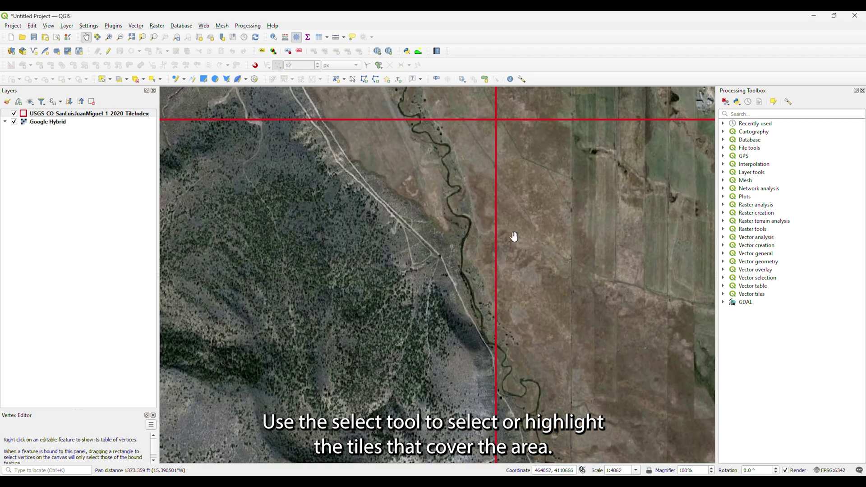
pyautogui.moveTo(514, 237); pyautogui.dragTo(501, 227)
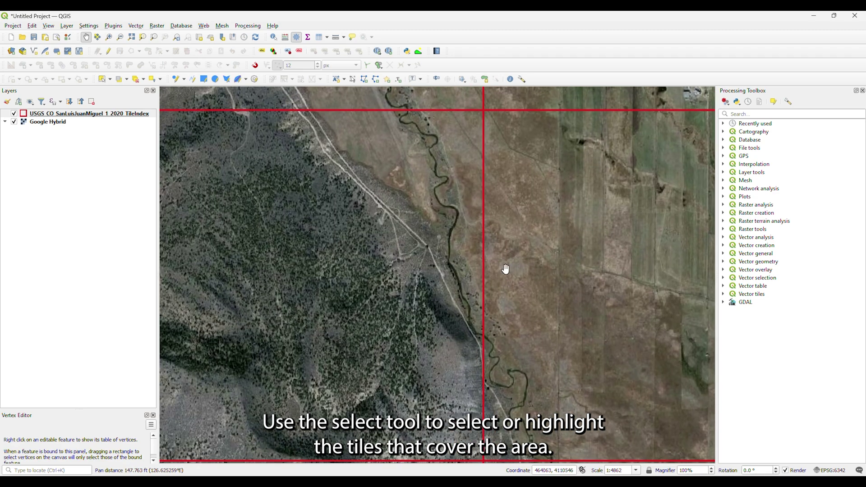
pyautogui.click(101, 79)
pyautogui.moveTo(582, 297); pyautogui.dragTo(395, 216)
# Open the TileIndex attribute table filtered to Show Selected Features
pyautogui.rightClick(101, 114)
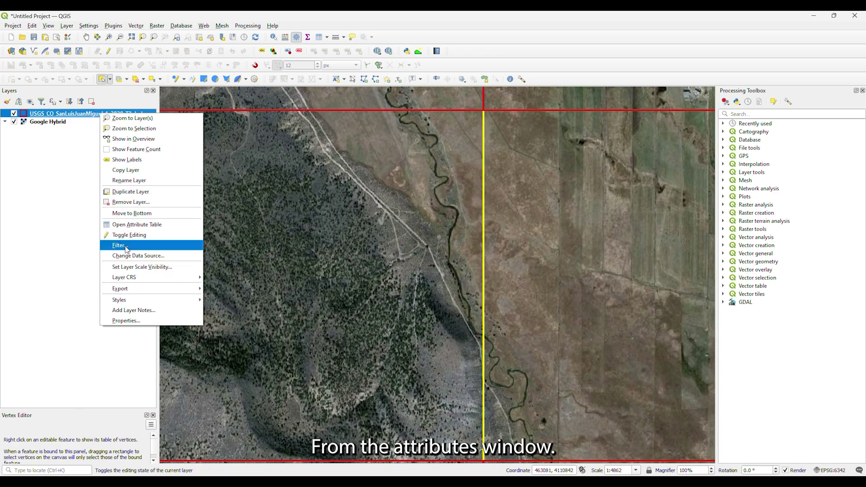
pyautogui.click(143, 228)
pyautogui.click(35, 474)
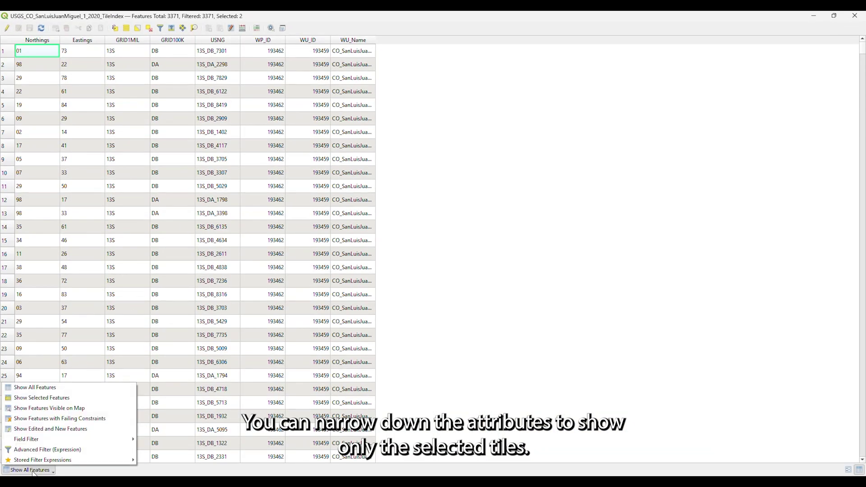
pyautogui.click(37, 400)
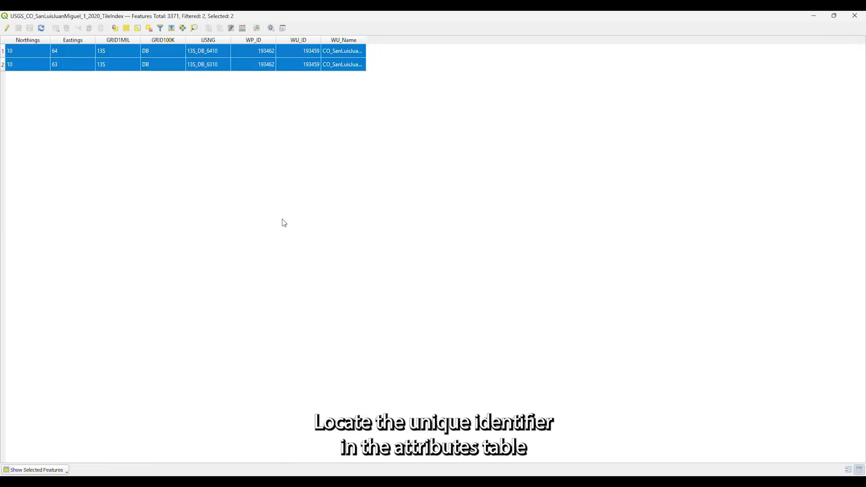
# Copy the 13S_DB_6410 USNG cell content from the resized table window
pyautogui.doubleClick(418, 17)
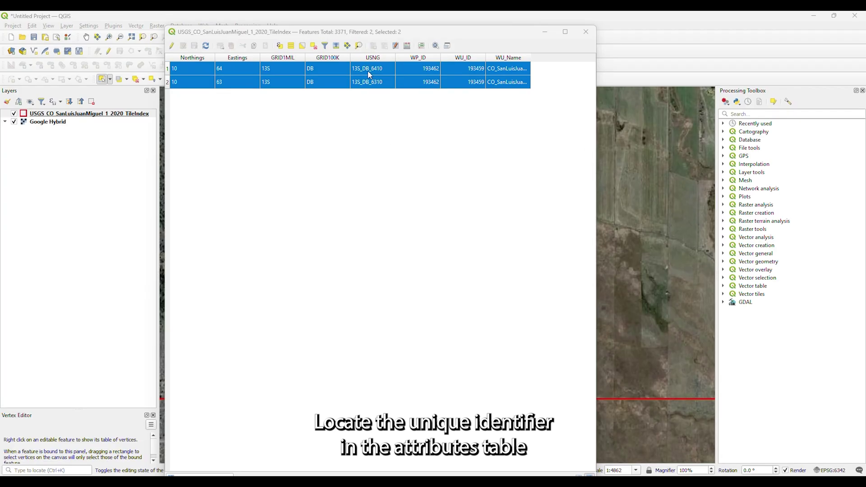
pyautogui.rightClick(369, 68)
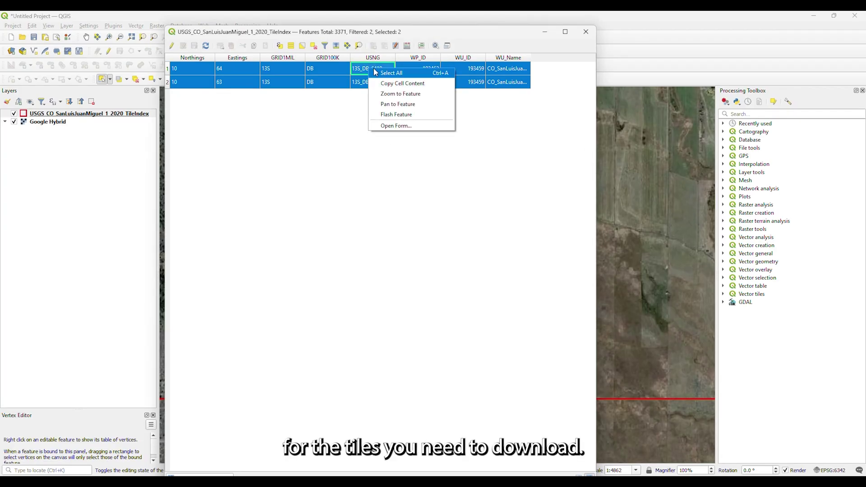
pyautogui.click(379, 83)
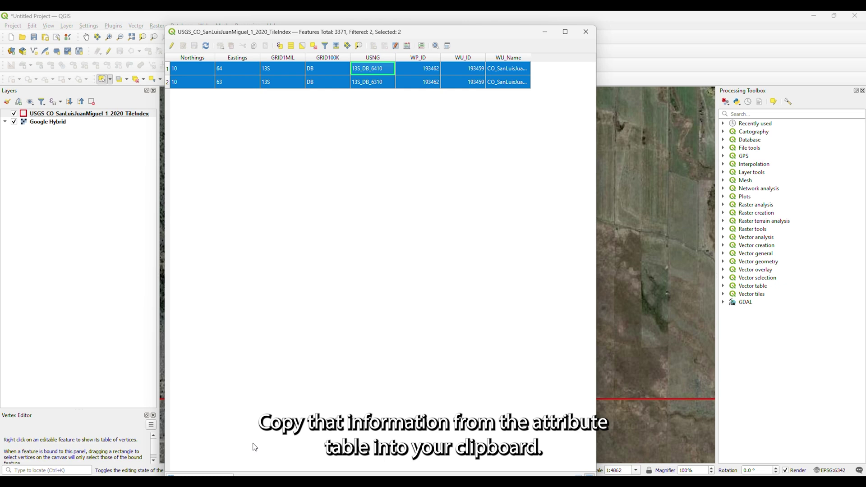
# In the browser's Lidar Explorer tab, open the Source DEMs link and its TIFF/ folder
pyautogui.moveTo(254, 474)
pyautogui.hotkey('alt', 'Tab')
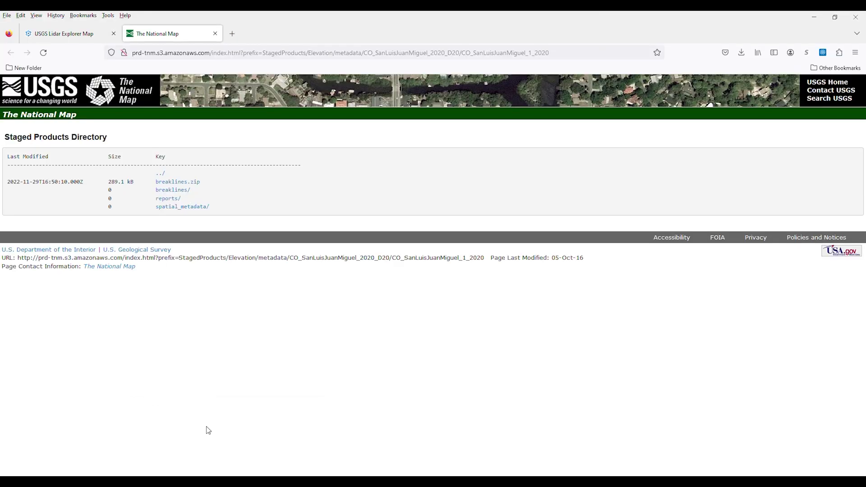
pyautogui.click(68, 33)
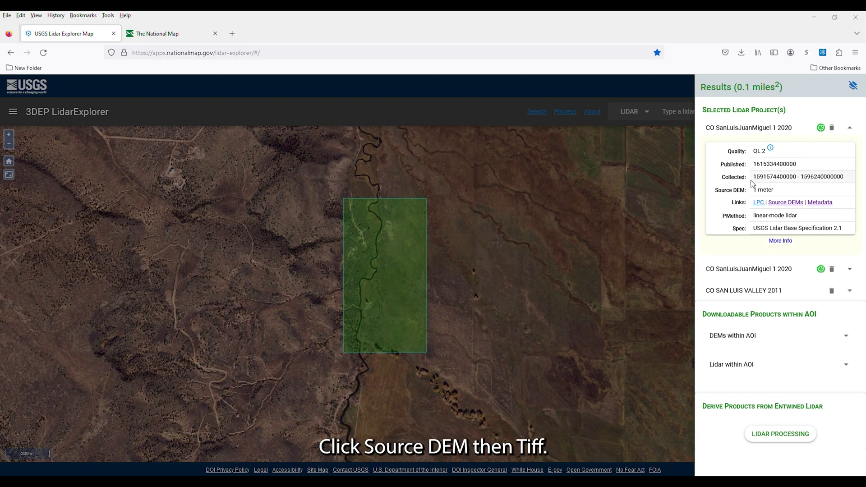
pyautogui.click(780, 202)
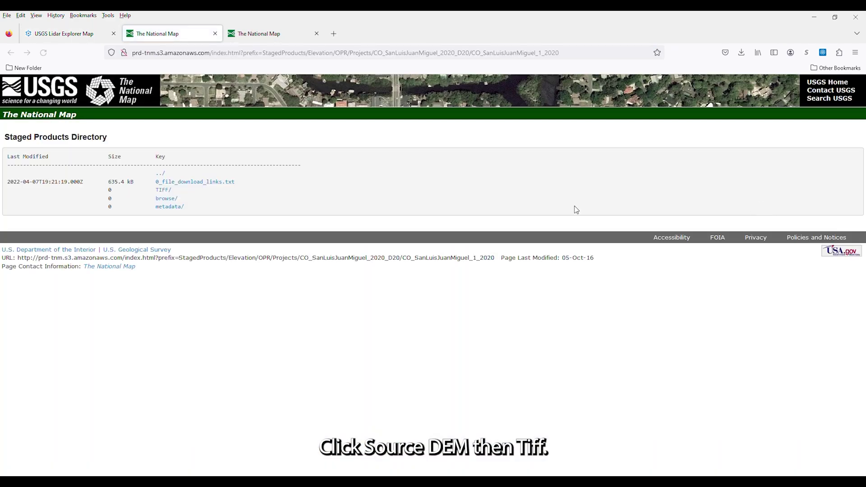
pyautogui.click(163, 190)
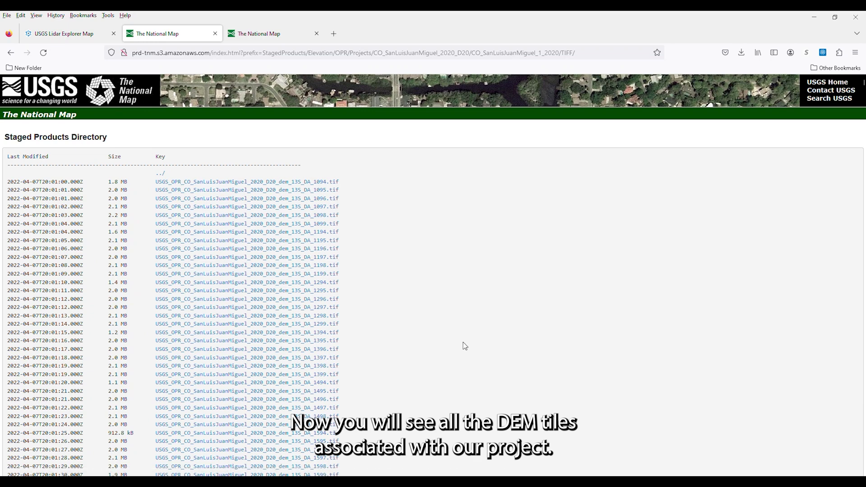
# Find tile 13S_DB_6410 on the page and save its DEM TIFF into the ele folder, replacing the existing file
pyautogui.hotkey('ctrl', 'f')
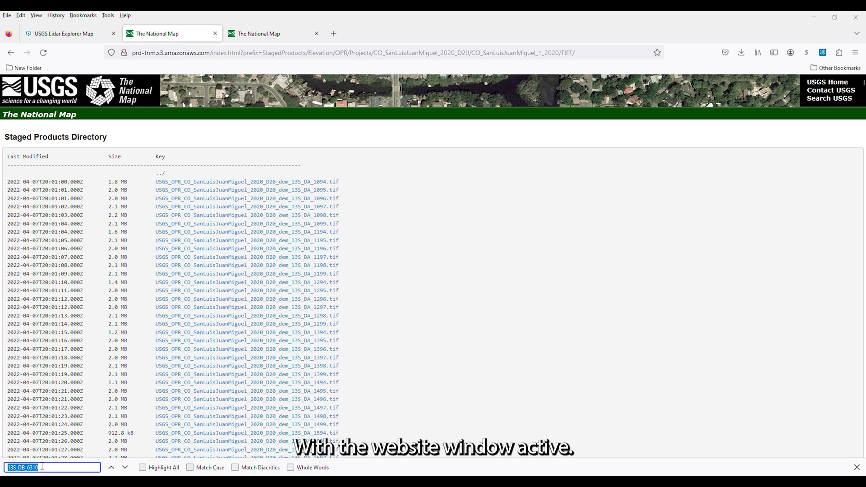
pyautogui.write('13S_DB_6410')
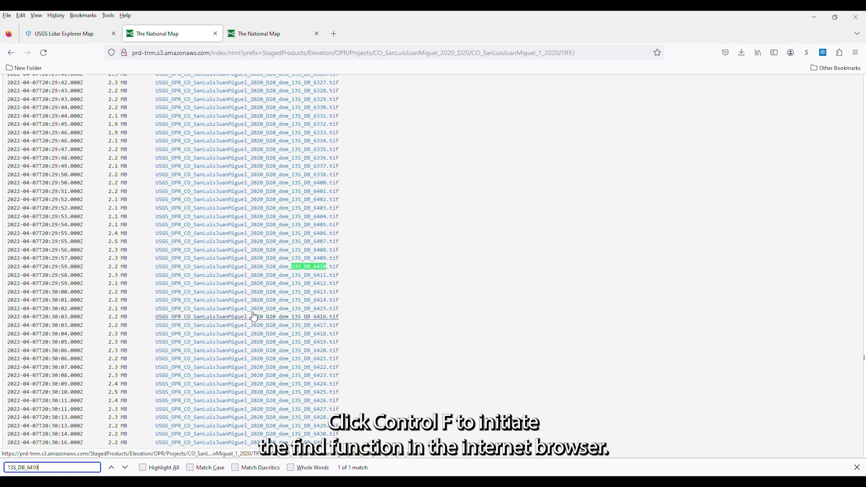
pyautogui.rightClick(311, 272)
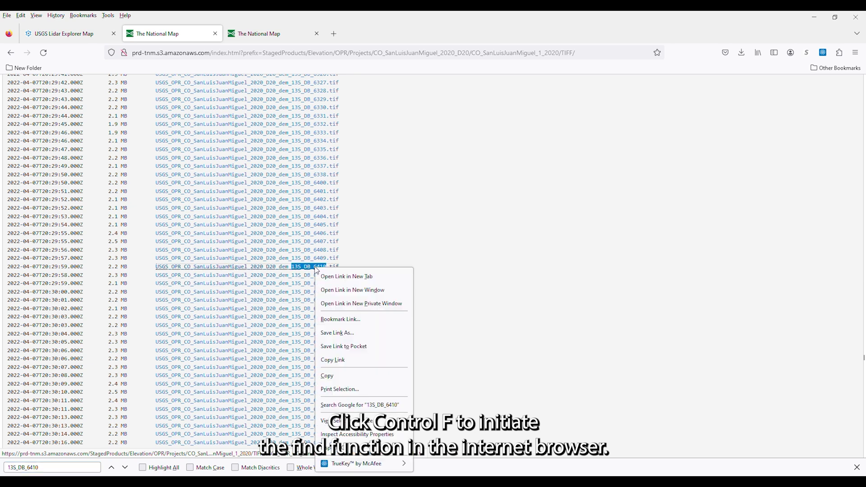
pyautogui.click(336, 331)
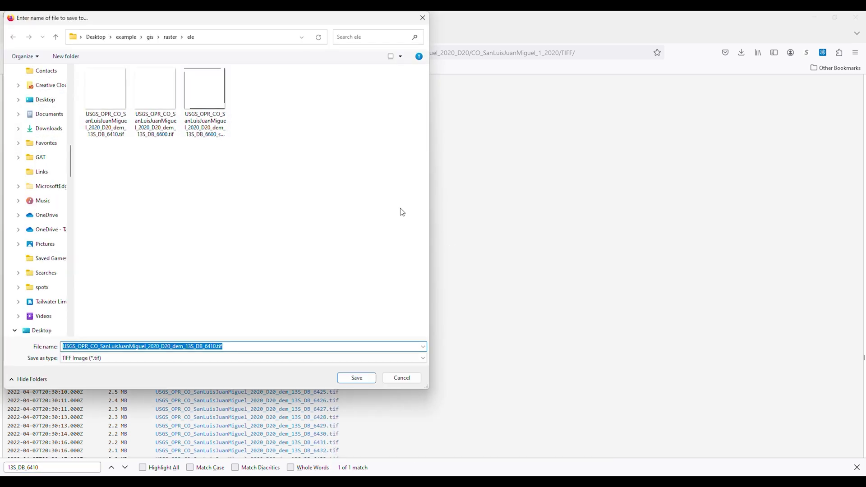
pyautogui.click(371, 378)
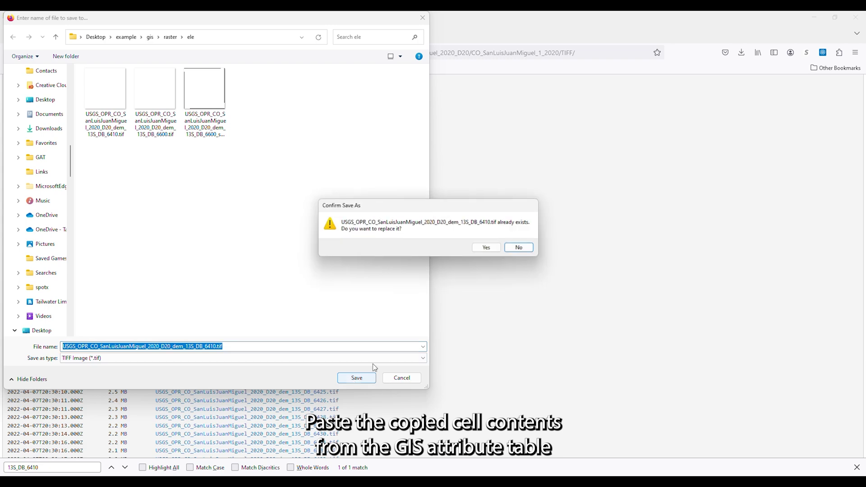
pyautogui.click(481, 249)
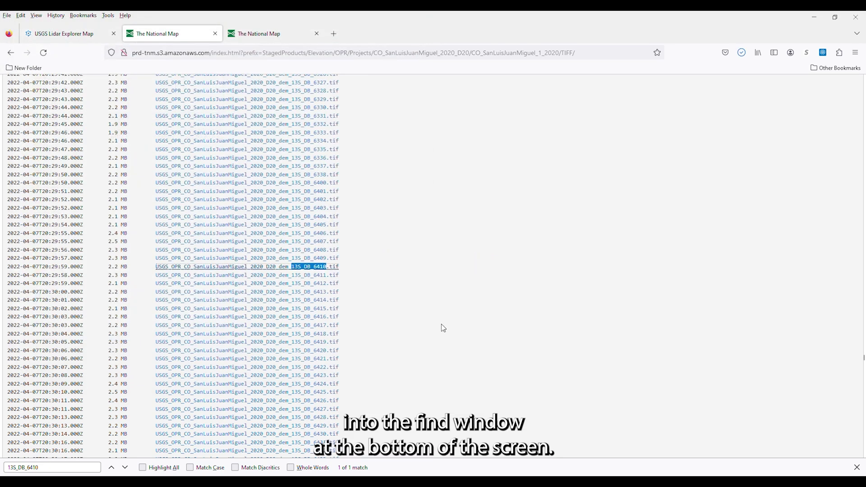
# Copy 13S_DB_6310 from the attribute table, find it in the listing, and save its DEM TIFF
pyautogui.click(301, 446)
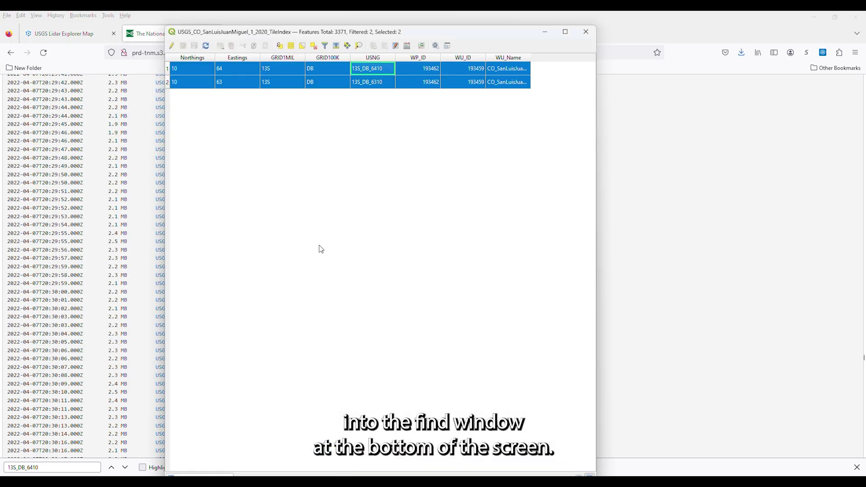
pyautogui.rightClick(372, 85)
pyautogui.click(388, 99)
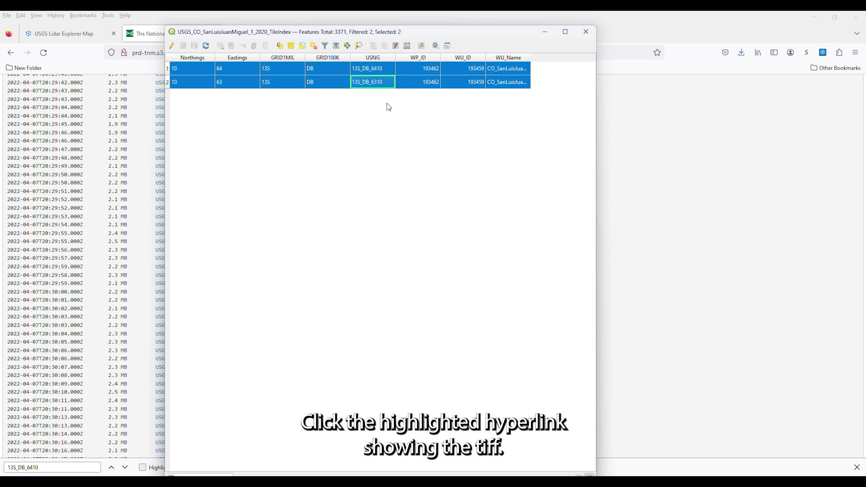
pyautogui.click(656, 242)
pyautogui.click(59, 468)
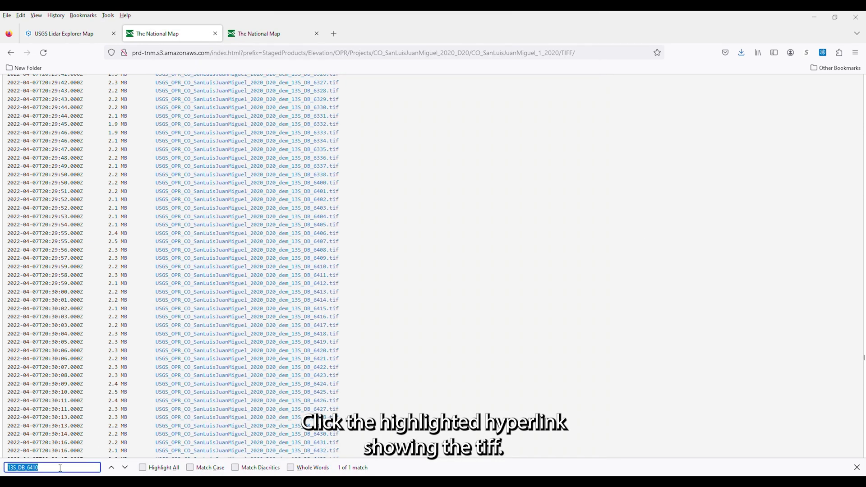
pyautogui.write('13S_DB_6310')
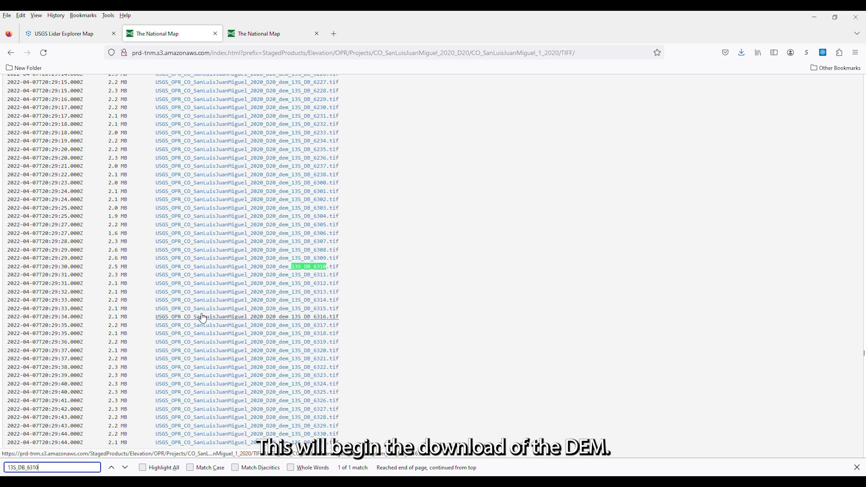
pyautogui.rightClick(277, 273)
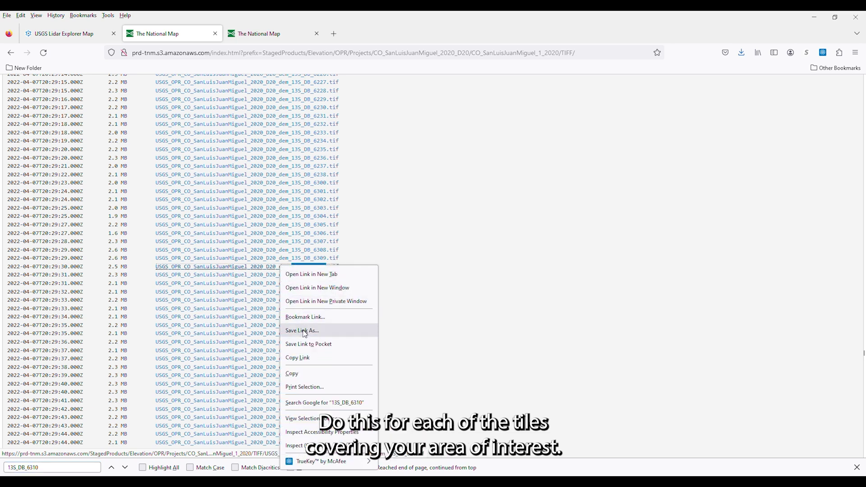
pyautogui.click(316, 330)
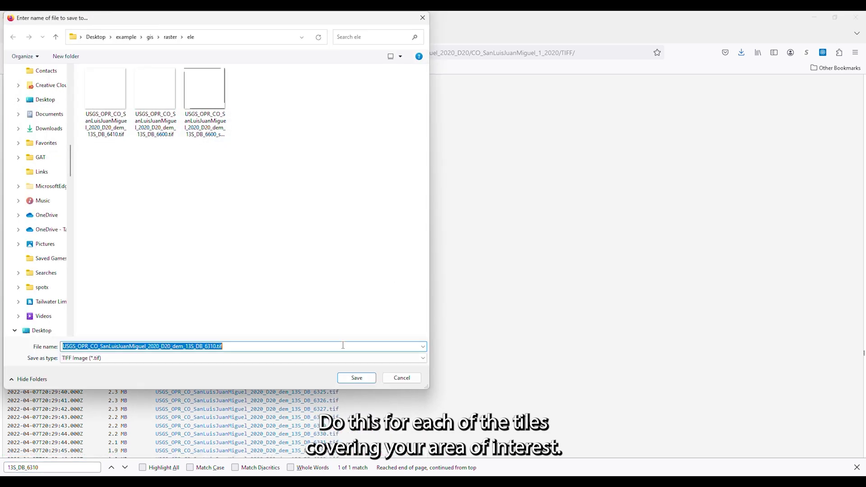
pyautogui.click(356, 377)
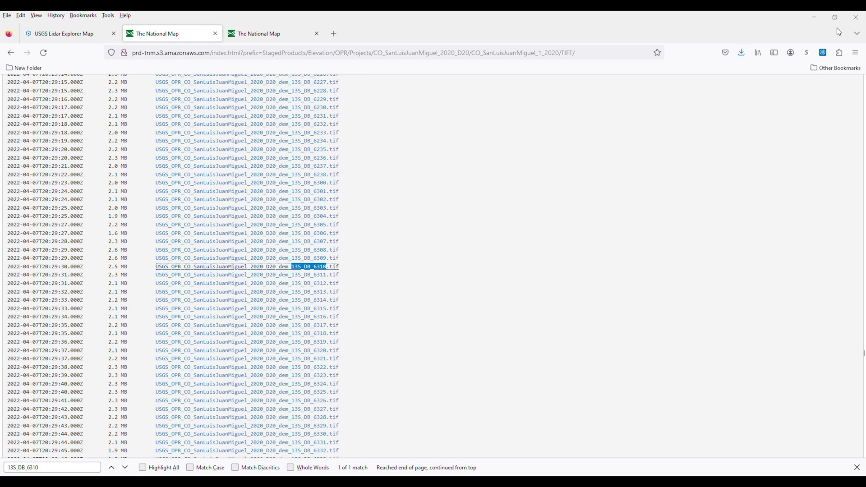
# Back in QGIS, start adding a raster layer and browse to the gis\raster\ele folder
pyautogui.click(815, 18)
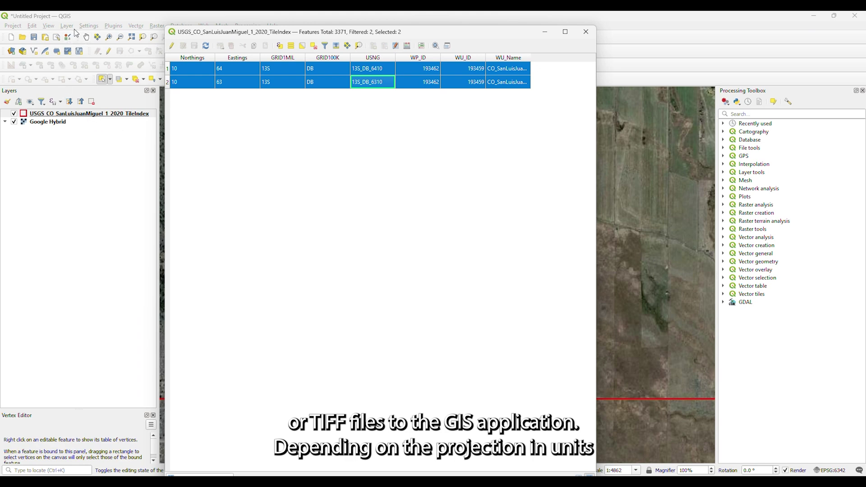
pyautogui.click(67, 137)
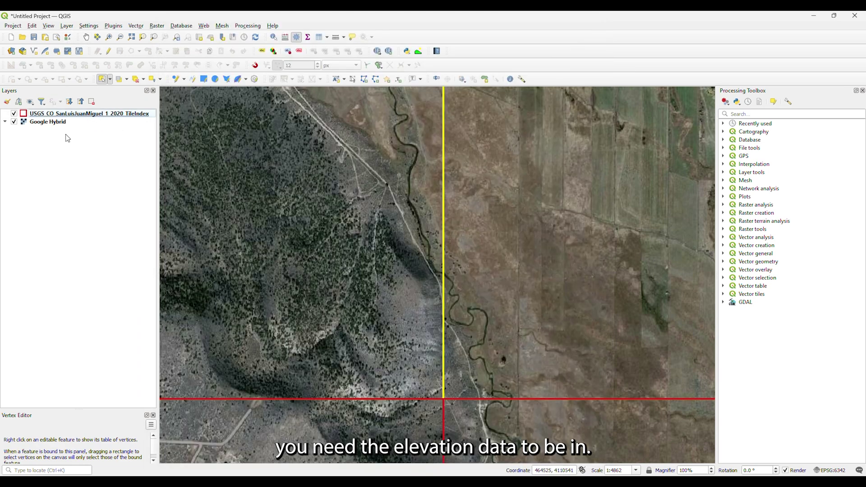
pyautogui.click(68, 27)
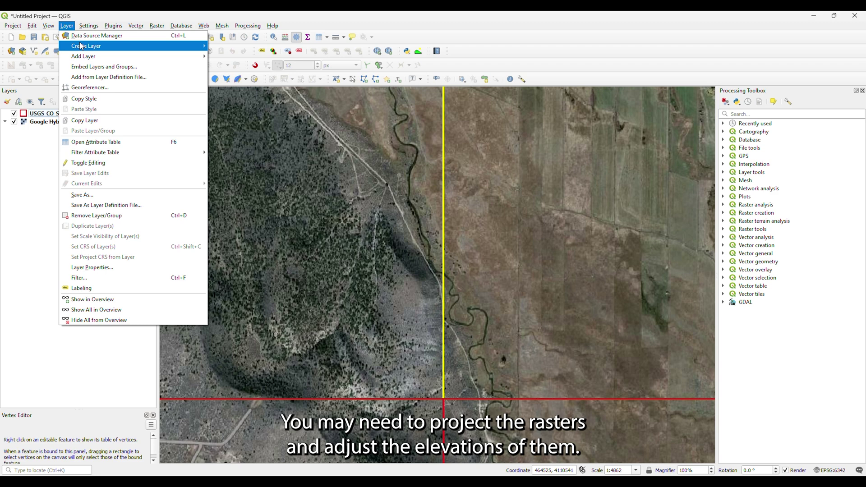
pyautogui.moveTo(124, 60)
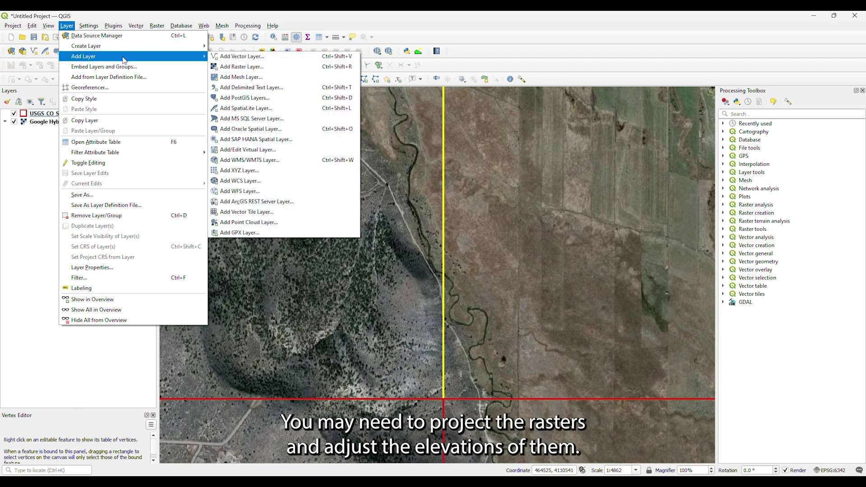
pyautogui.click(237, 67)
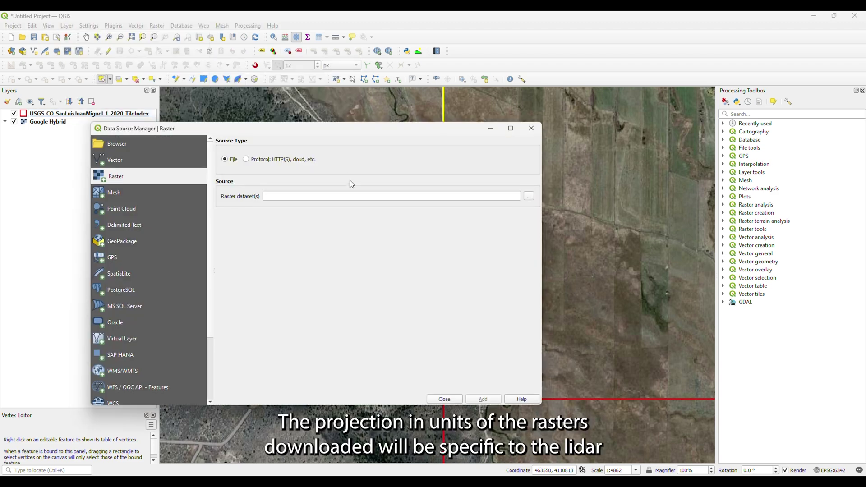
pyautogui.click(529, 197)
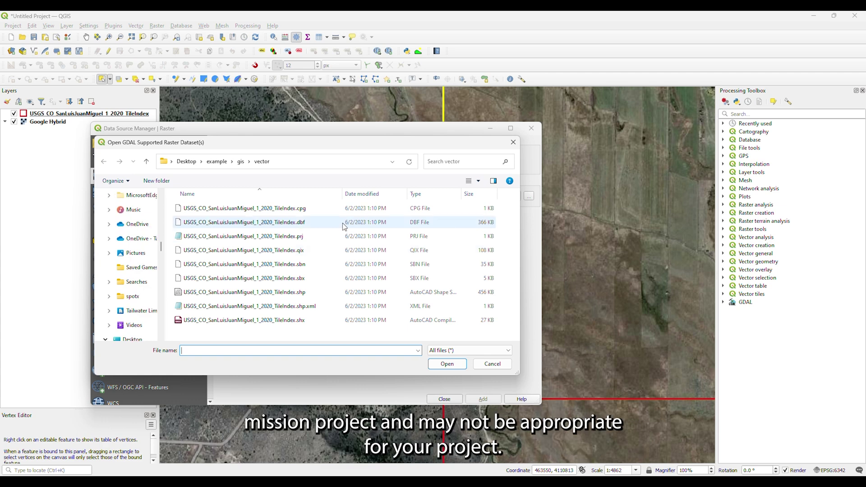
pyautogui.click(239, 162)
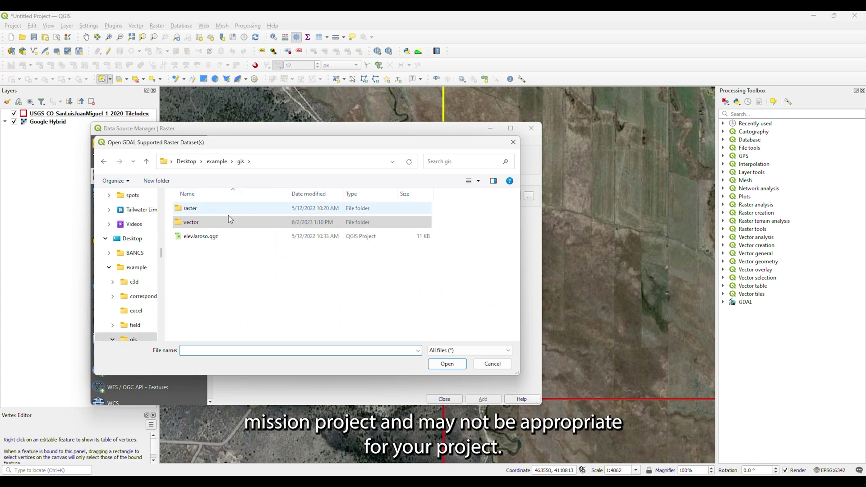
pyautogui.click(200, 208)
pyautogui.doubleClick(200, 210)
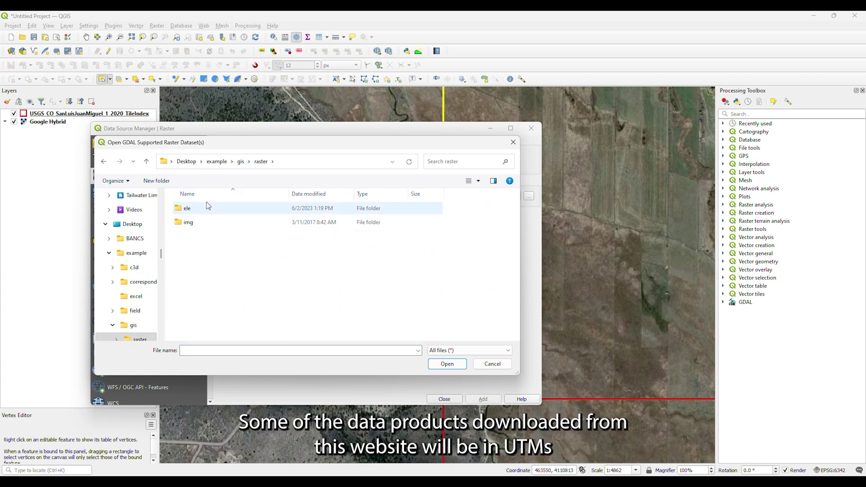
pyautogui.doubleClick(207, 214)
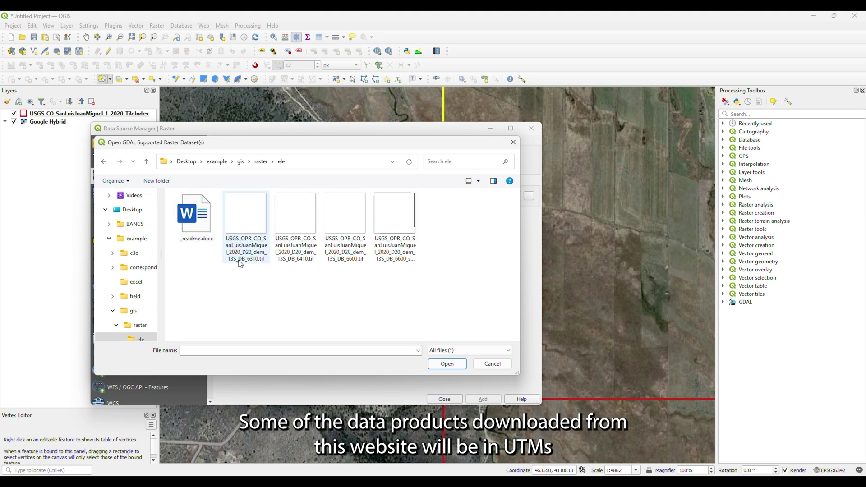
# In Details view, select the 6310 and 6410 DEM .tif files and add them as raster layers
pyautogui.click(480, 182)
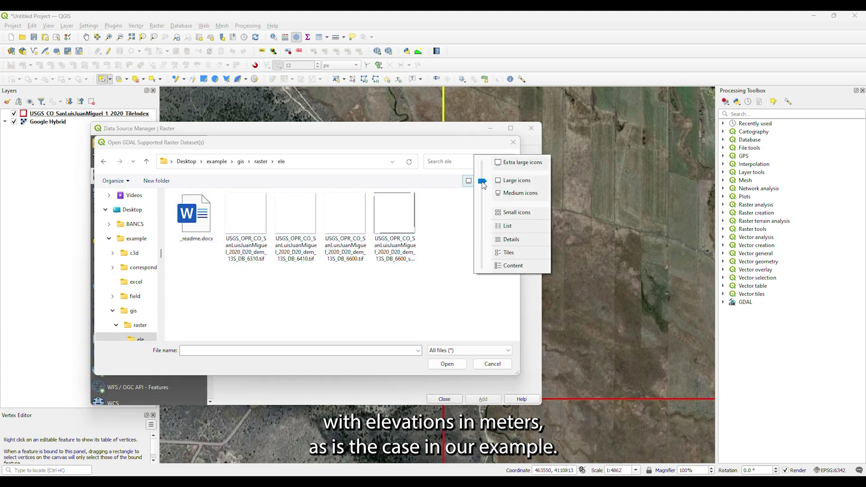
pyautogui.click(508, 243)
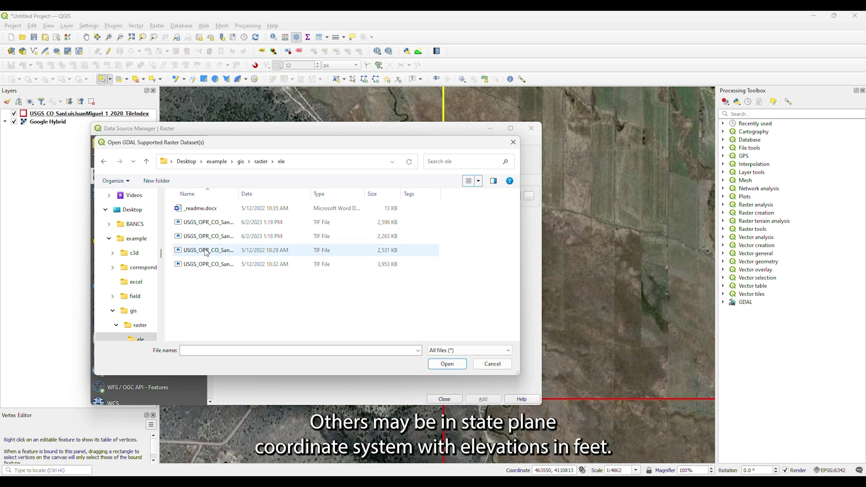
pyautogui.click(212, 236)
pyautogui.keyDown('shift'); pyautogui.click(217, 227); pyautogui.keyUp('shift')
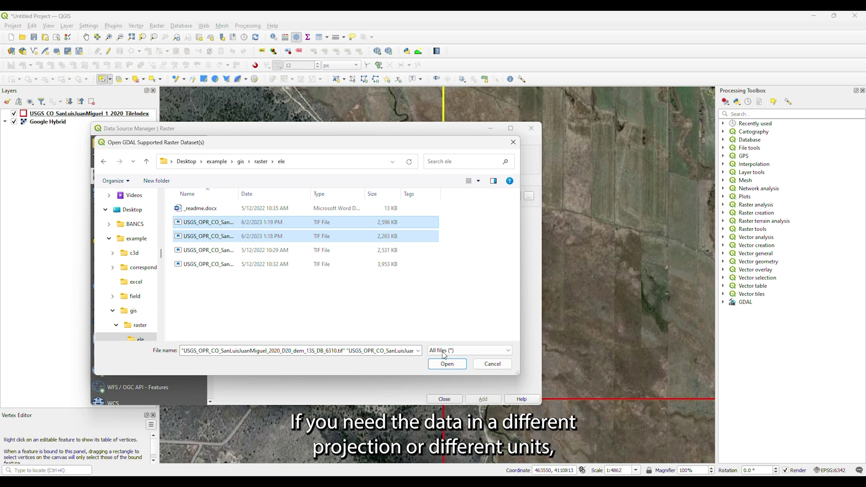
pyautogui.click(453, 366)
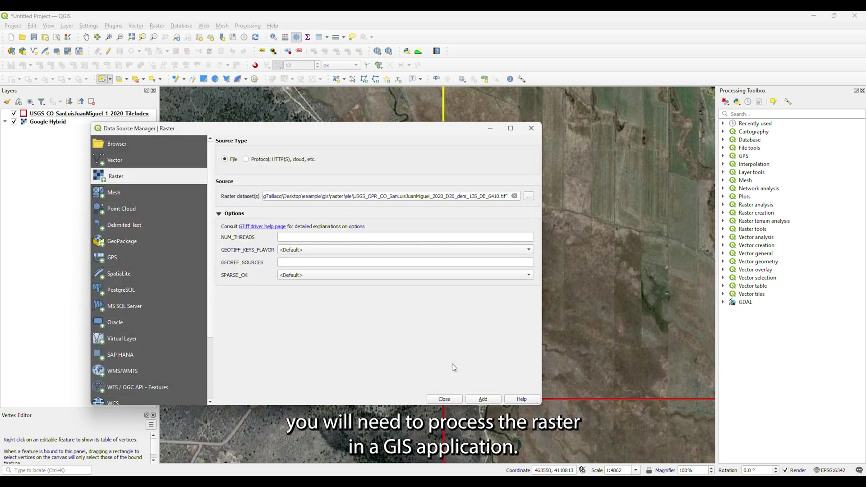
pyautogui.click(477, 400)
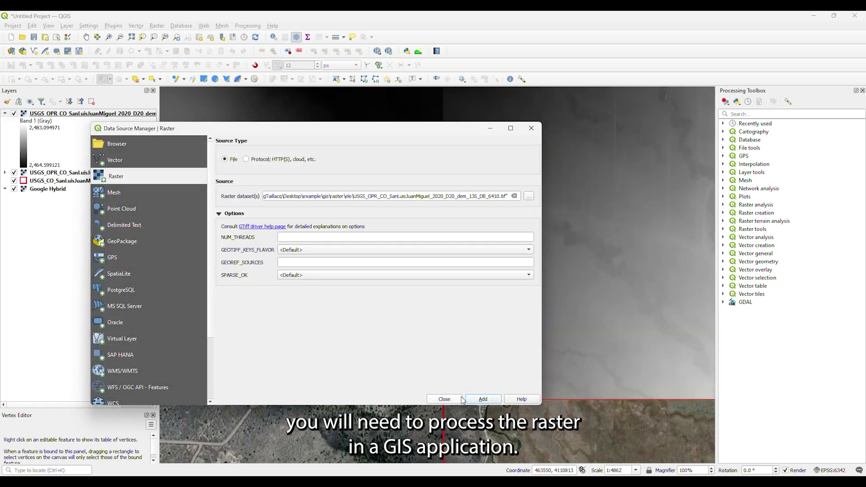
pyautogui.click(442, 399)
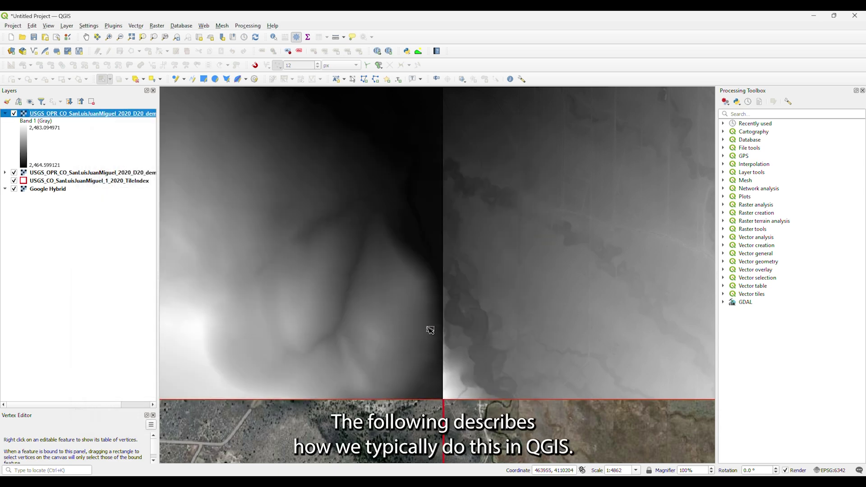
pyautogui.scroll(-1, 431, 329)
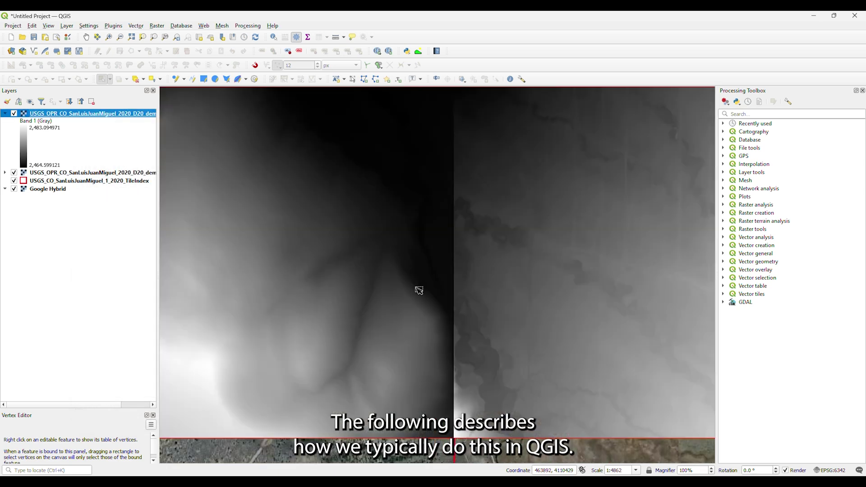
pyautogui.scroll(1, 415, 287)
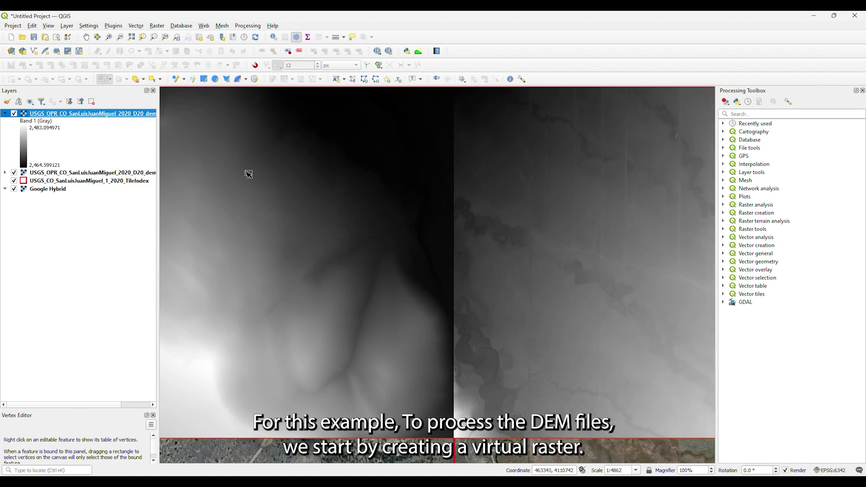
# Run Raster > Miscellaneous > Build Virtual Raster with the DEM tiles as input layers
pyautogui.scroll(-1, 477, 386)
pyautogui.click(157, 25)
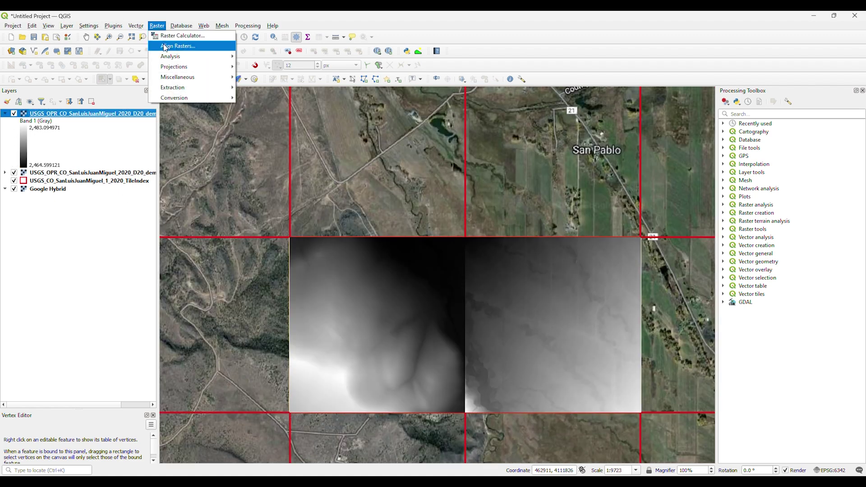
pyautogui.moveTo(174, 78)
pyautogui.click(253, 78)
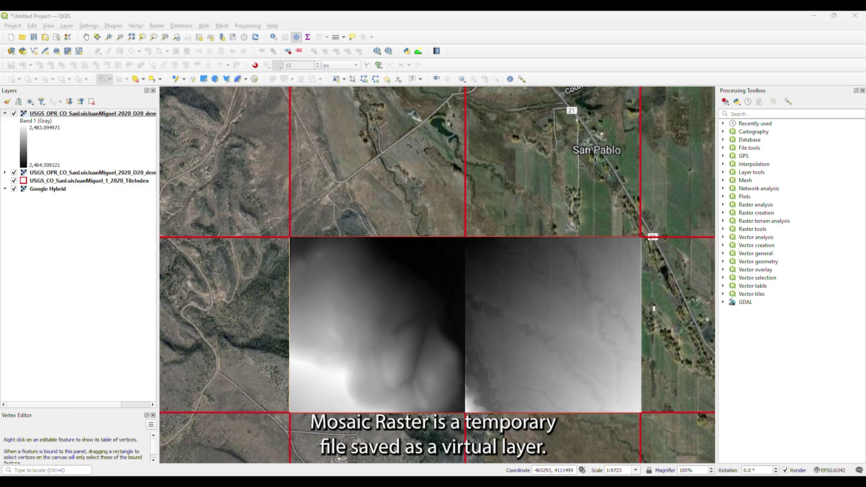
pyautogui.moveTo(865, 92); pyautogui.dragTo(347, 87)
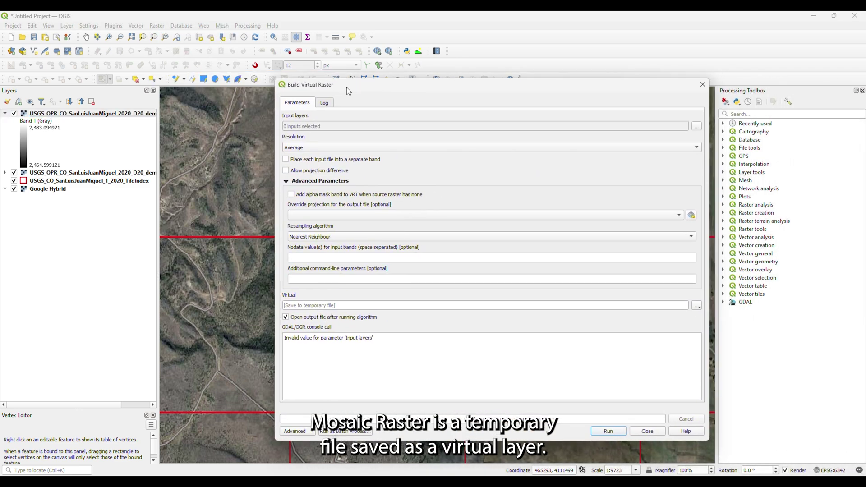
pyautogui.click(696, 126)
pyautogui.click(290, 136)
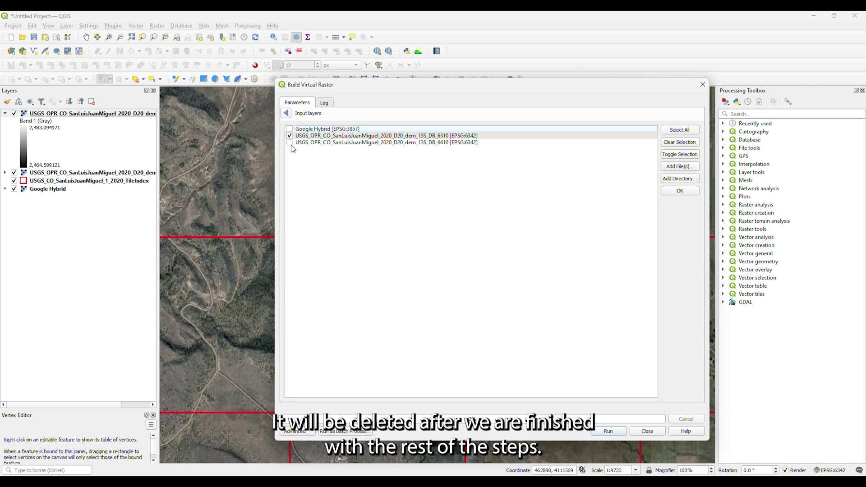
pyautogui.click(613, 431)
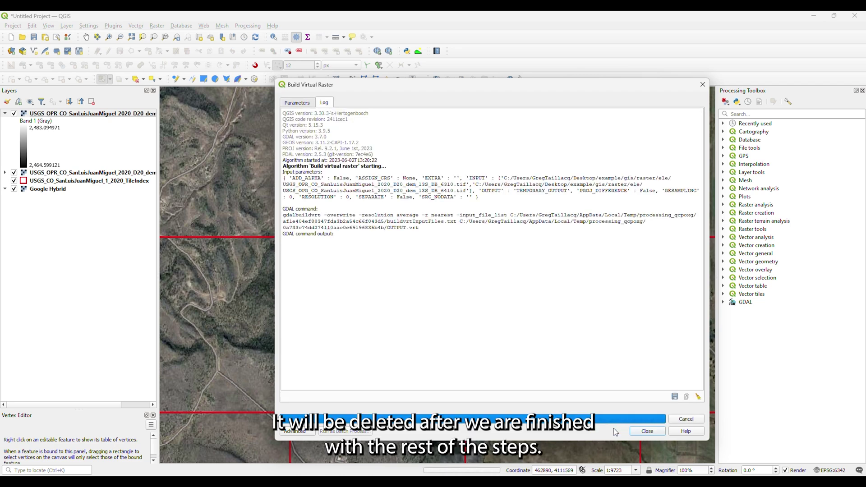
# Close the virtual raster tool and zoom the map to the Virtual mosaic layer
pyautogui.click(646, 432)
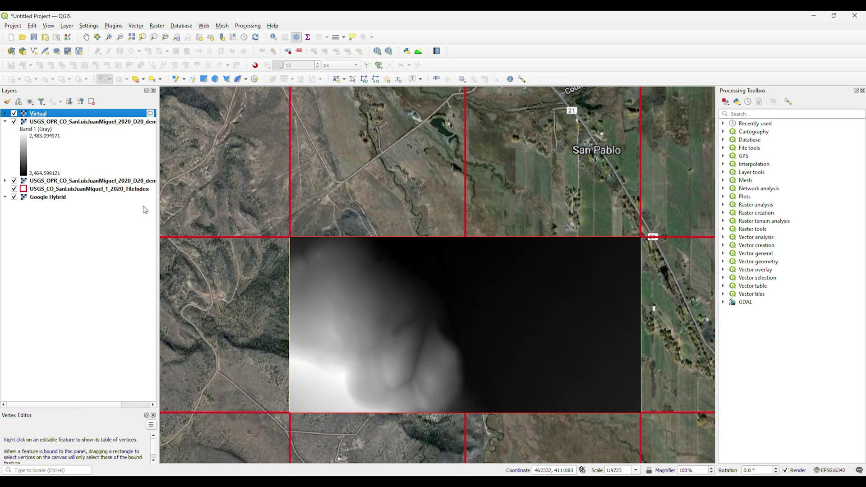
pyautogui.click(4, 121)
pyautogui.rightClick(41, 116)
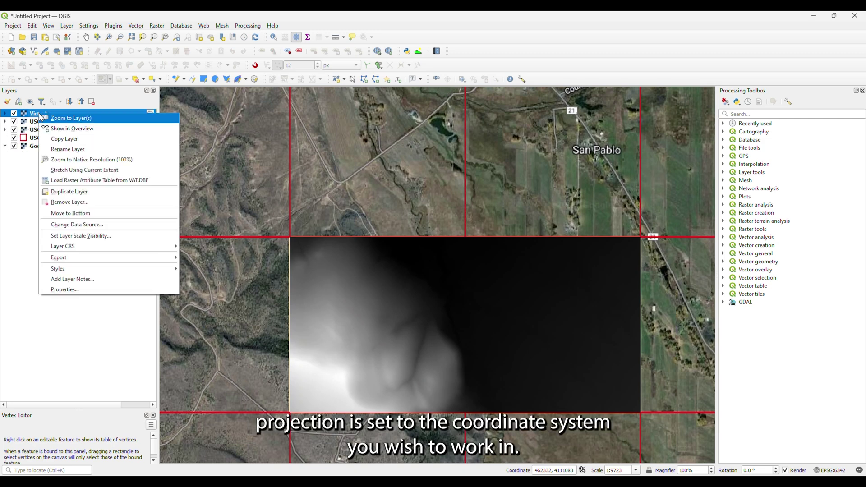
pyautogui.click(58, 121)
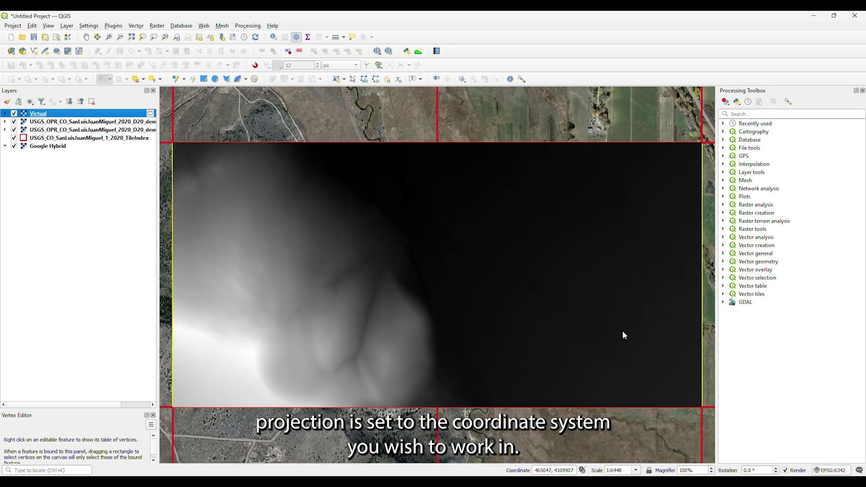
# Set the project coordinate system to NAD83(2011) / Colorado South (ftUS), EPSG:6432
pyautogui.click(832, 470)
pyautogui.click(458, 107)
pyautogui.write('colorad')
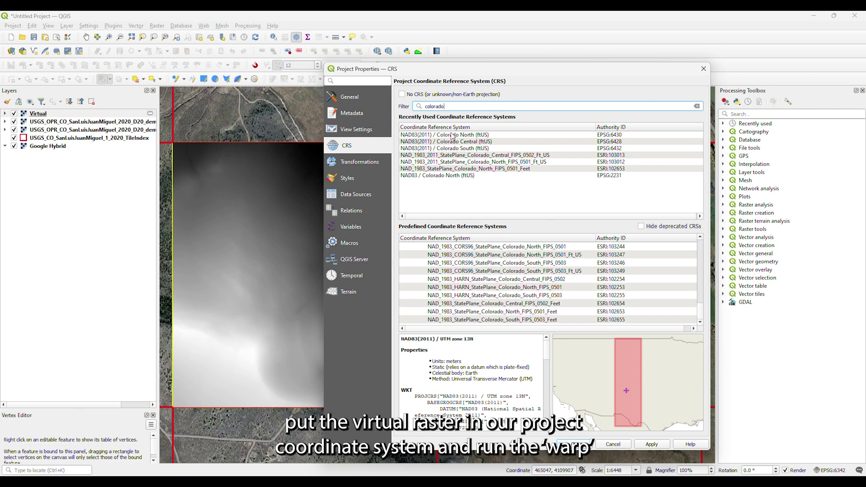
pyautogui.write('o')
pyautogui.click(452, 148)
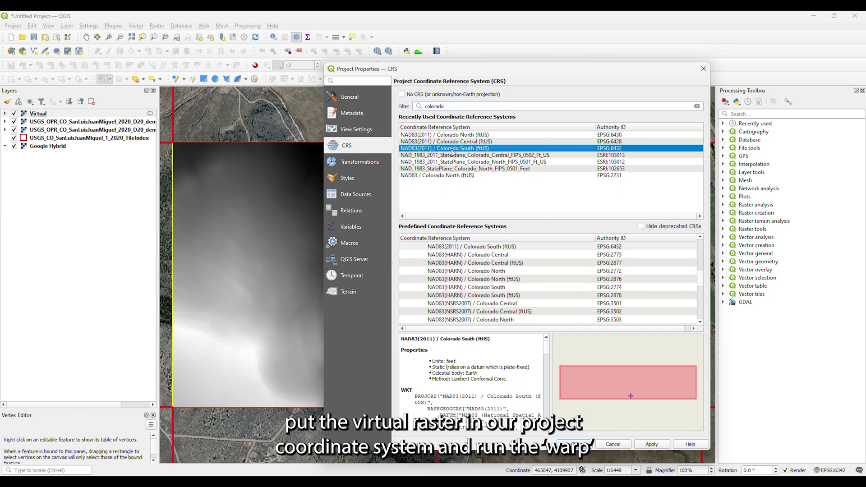
pyautogui.click(575, 445)
# Reproject the Virtual raster to the project CRS EPSG:6432 with the Warp tool
pyautogui.click(768, 113)
pyautogui.write('re')
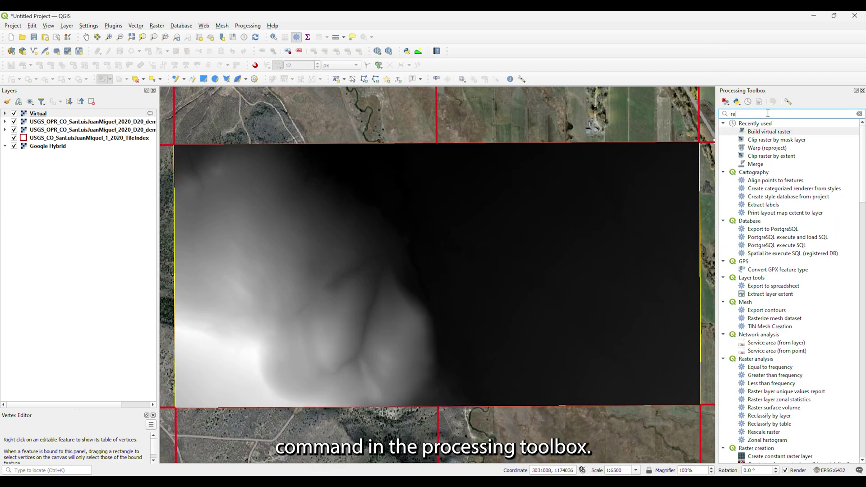
pyautogui.write('p')
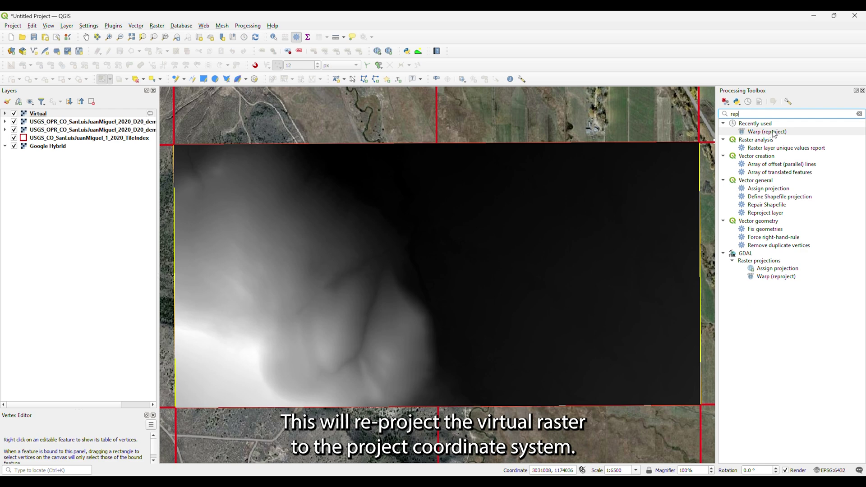
pyautogui.doubleClick(773, 132)
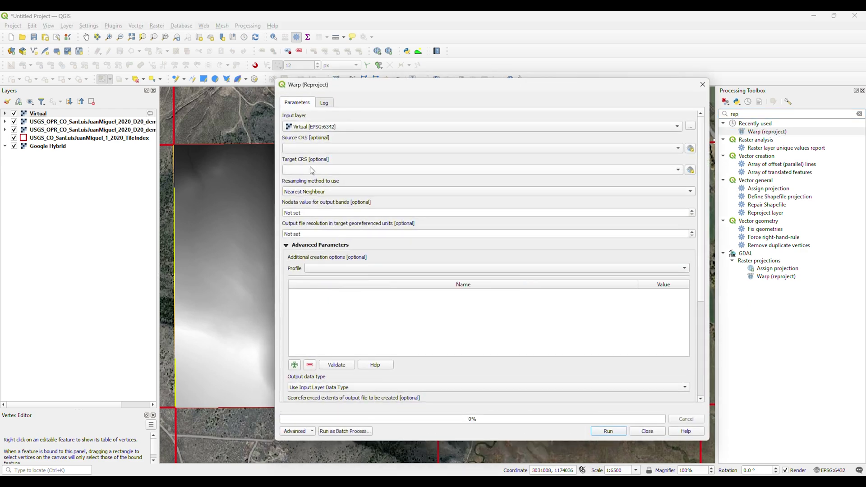
pyautogui.click(311, 169)
pyautogui.click(312, 180)
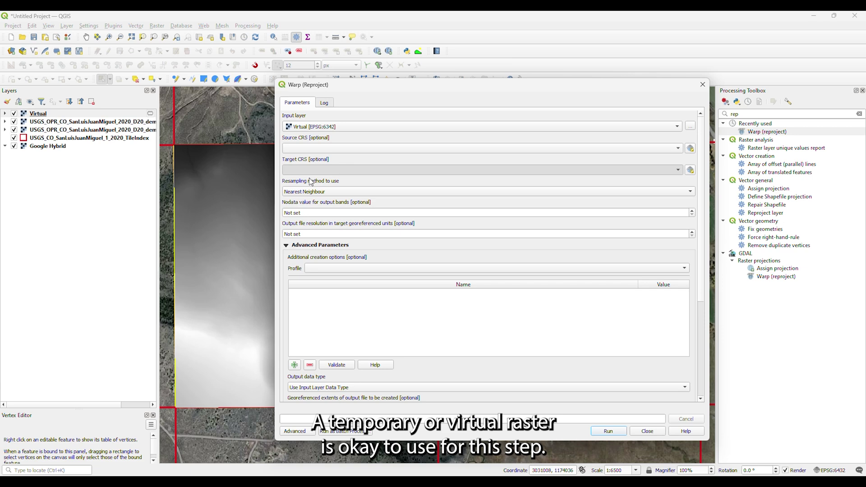
pyautogui.click(613, 430)
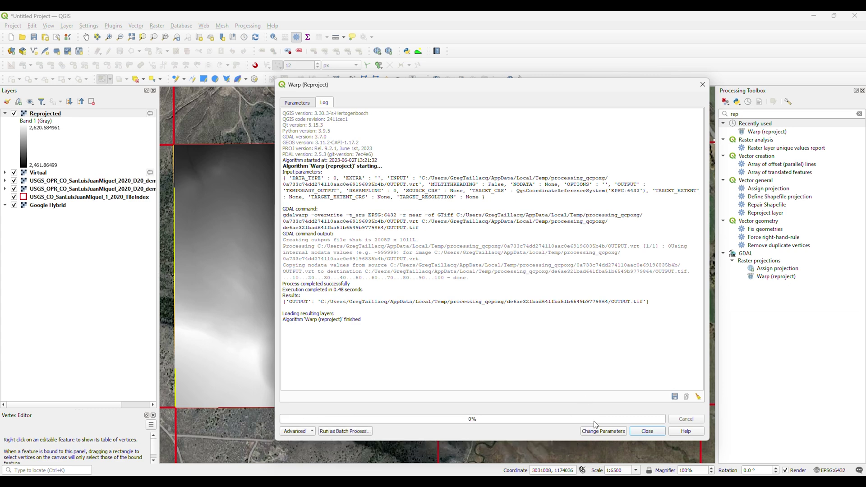
pyautogui.click(648, 431)
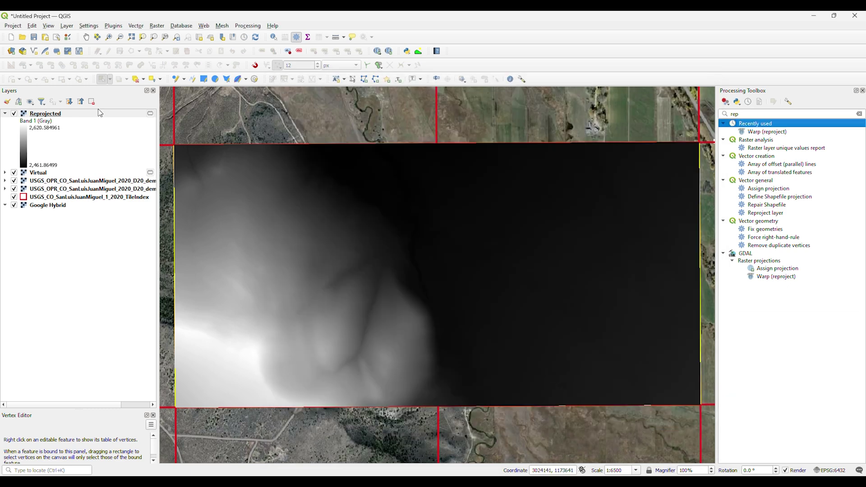
# Start a Raster Calculator expression that multiplies "Reprojected@1"
pyautogui.click(158, 25)
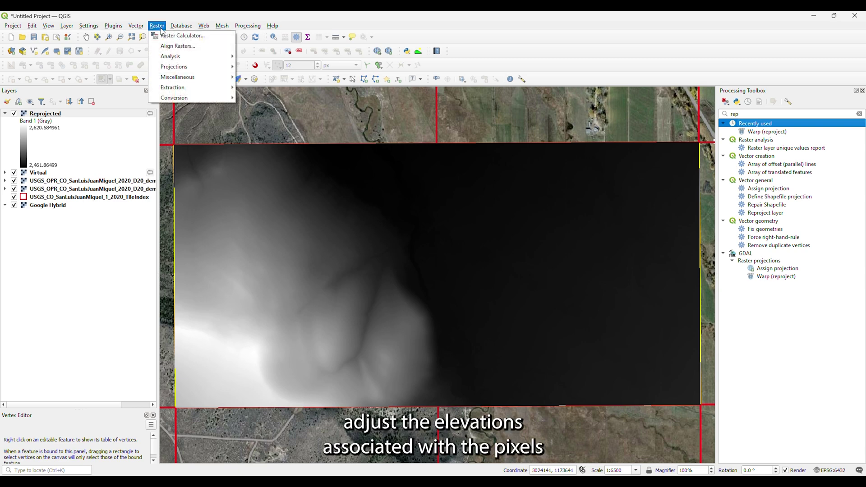
pyautogui.click(165, 36)
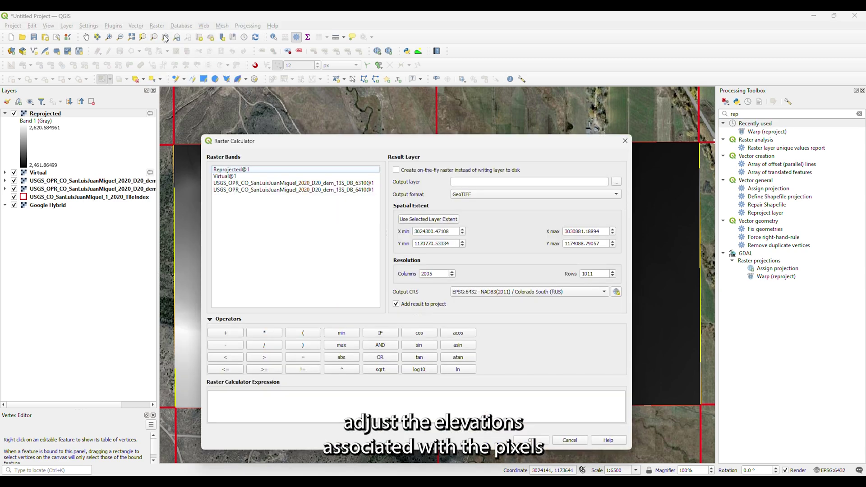
pyautogui.doubleClick(227, 170)
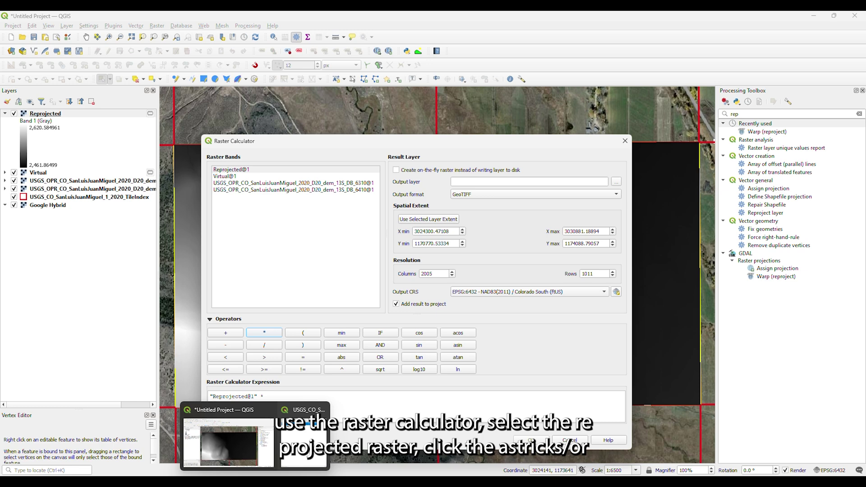
# Search the web for 'meter to foot' and copy the 3.28084 conversion factor
pyautogui.click(239, 447)
pyautogui.click(282, 48)
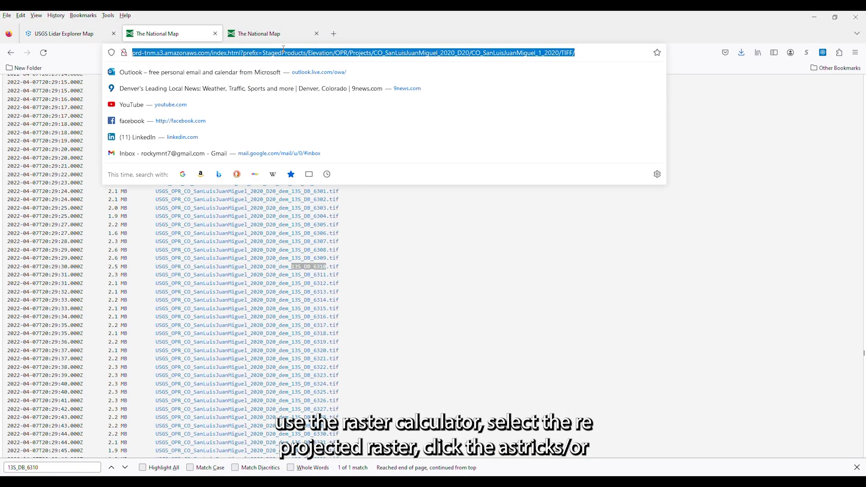
pyautogui.write('meter to foot')
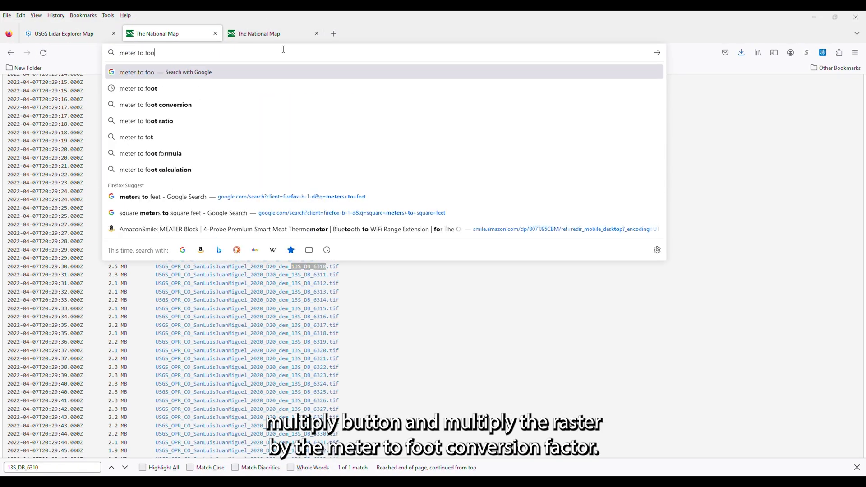
pyautogui.press('Return')
pyautogui.doubleClick(264, 195)
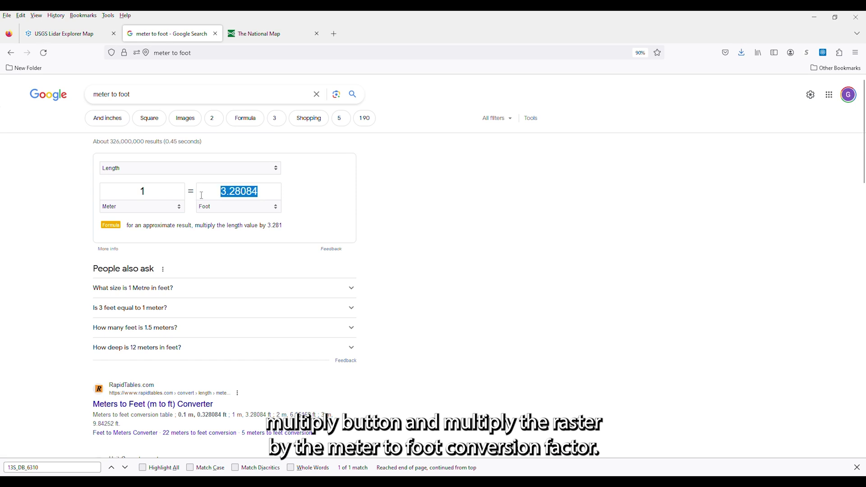
pyautogui.hotkey('ctrl', 'c')
# Complete the expression with the 3.28084 multiplier and set the output folder to gis/raster/ele
pyautogui.hotkey('alt', 'Tab')
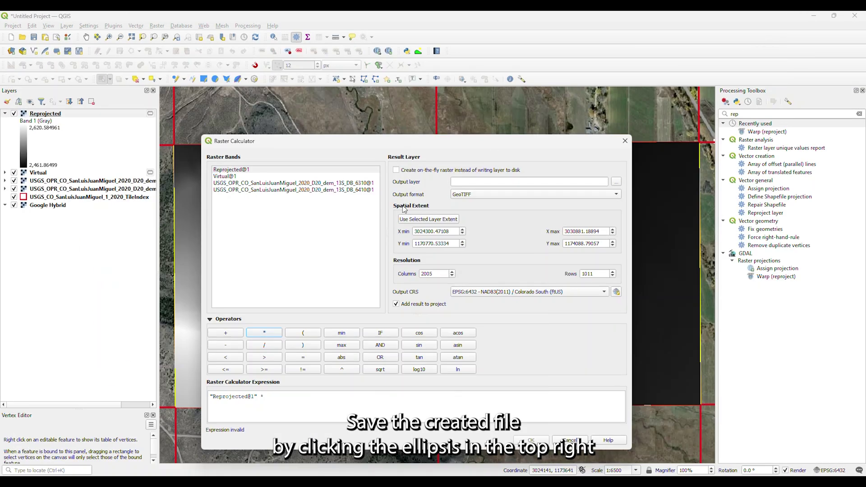
pyautogui.hotkey('ctrl', 'v')
pyautogui.click(616, 183)
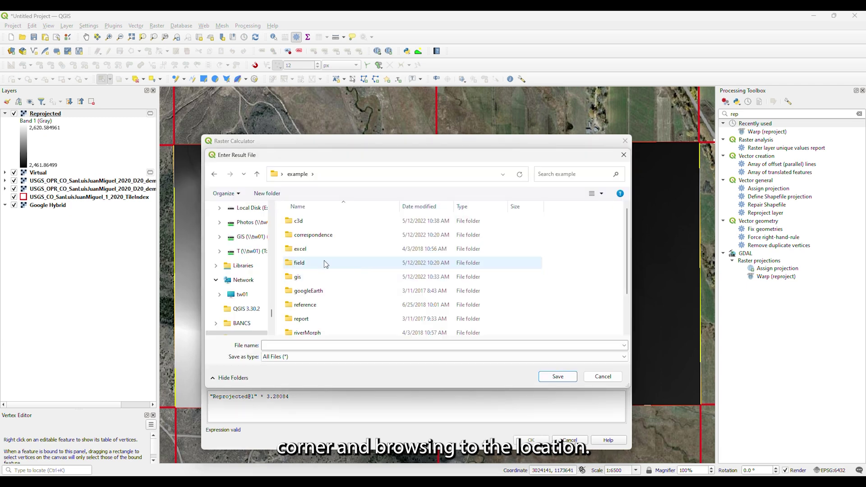
pyautogui.doubleClick(306, 277)
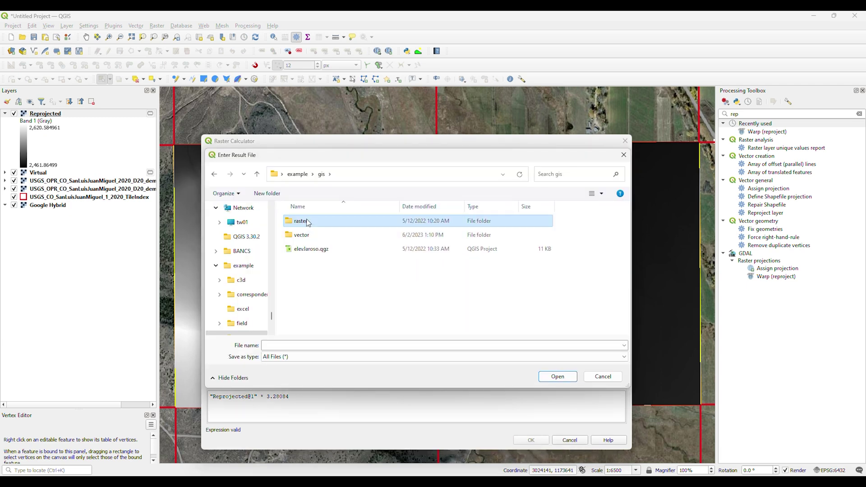
pyautogui.doubleClick(311, 221)
pyautogui.click(316, 221)
pyautogui.press('Return')
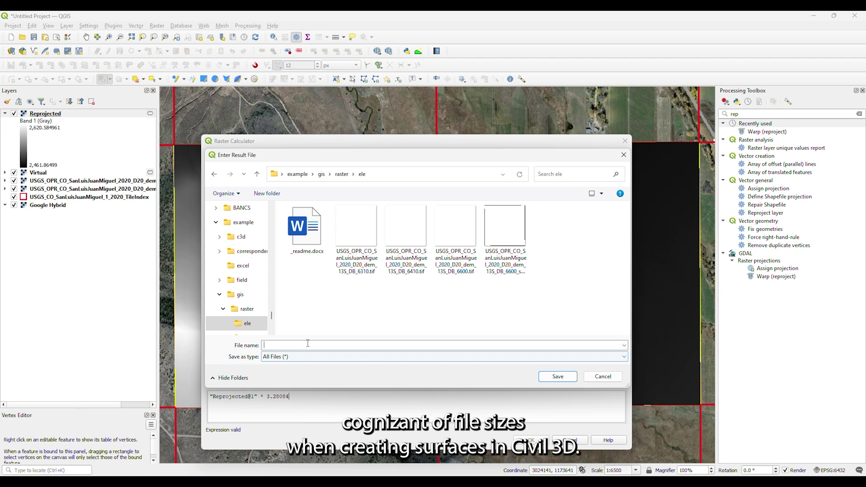
# Name the output raster usgsOPR2020_cosft_ft and run the calculation
pyautogui.write('usgs')
pyautogui.click(308, 344)
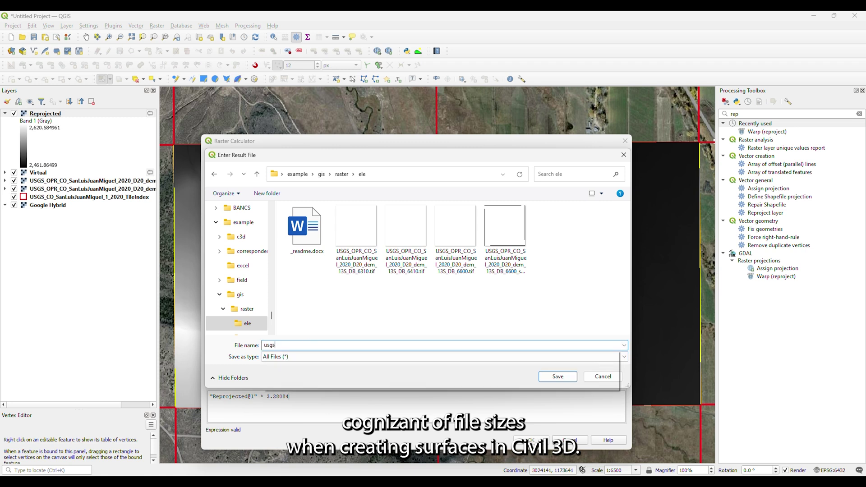
pyautogui.write('OPR202')
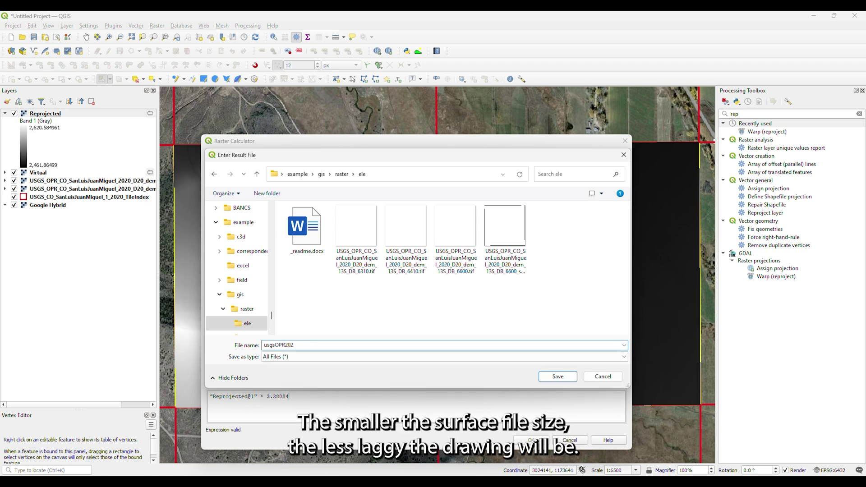
pyautogui.write('0_s')
pyautogui.press('BackSpace')
pyautogui.write('cosft_ft')
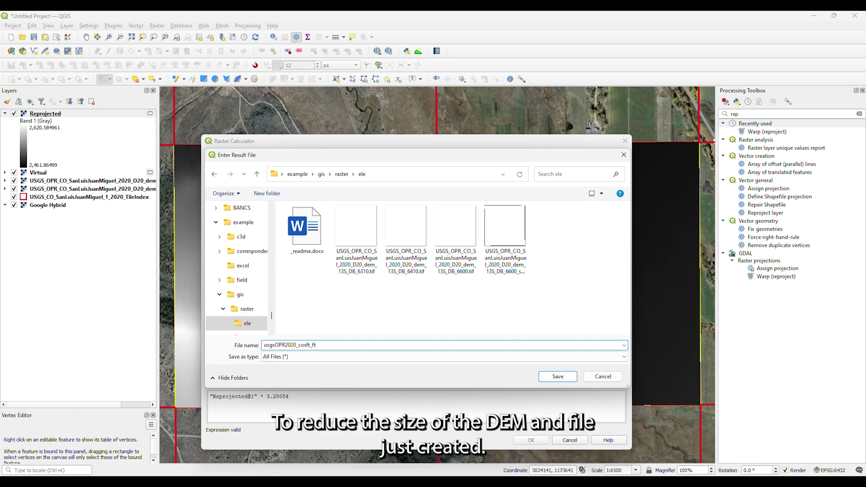
pyautogui.press('Return')
pyautogui.click(531, 439)
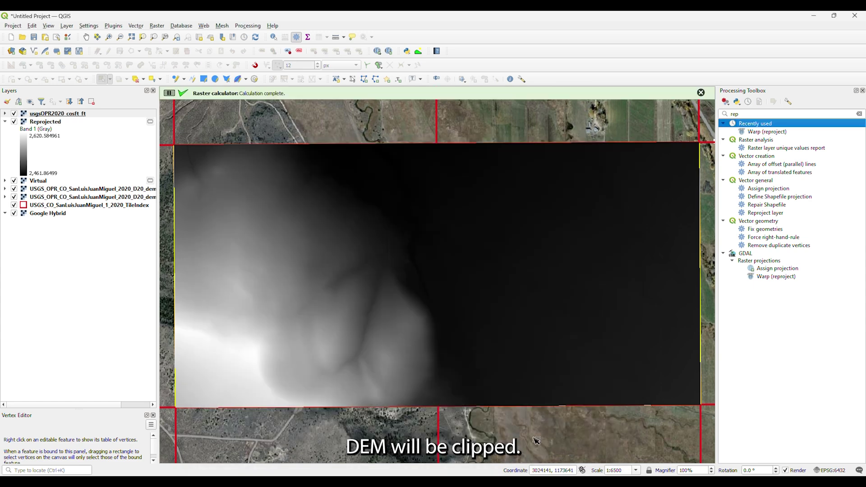
# Set the feet raster's symbology render type to Hillshade
pyautogui.rightClick(54, 113)
pyautogui.click(68, 286)
pyautogui.click(149, 173)
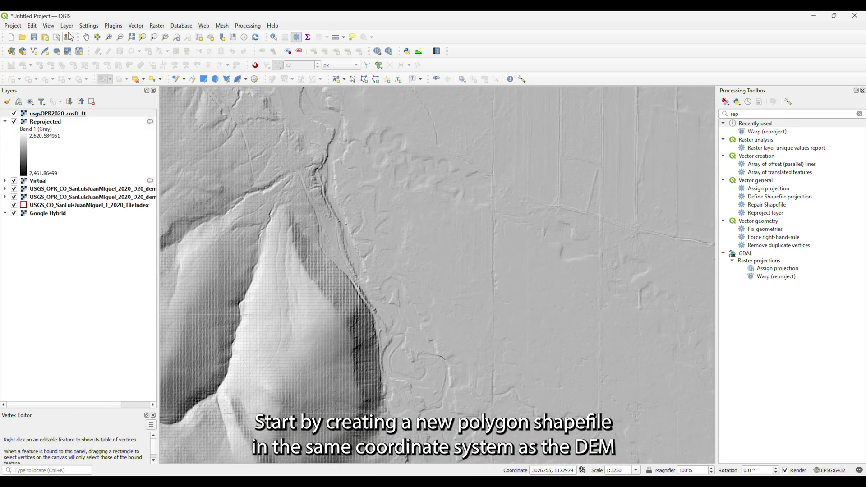
# Start a new shapefile layer saved as elevClp in the gis/vector folder
pyautogui.click(67, 25)
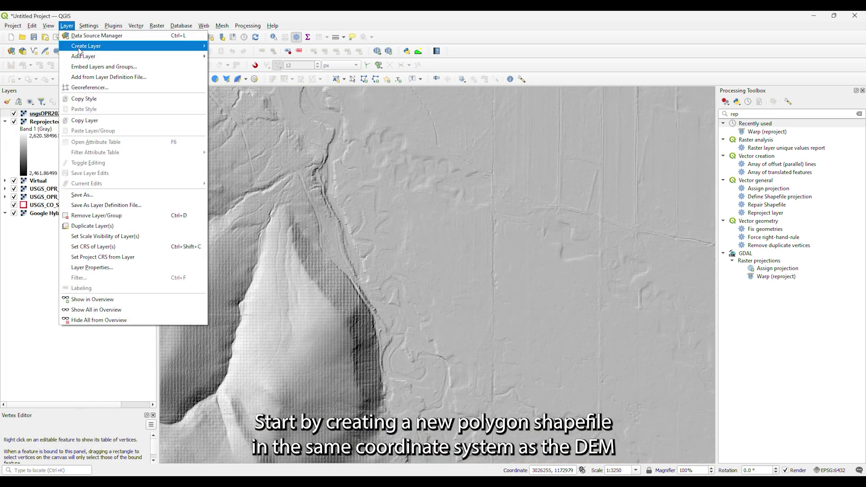
pyautogui.moveTo(194, 46)
pyautogui.click(224, 57)
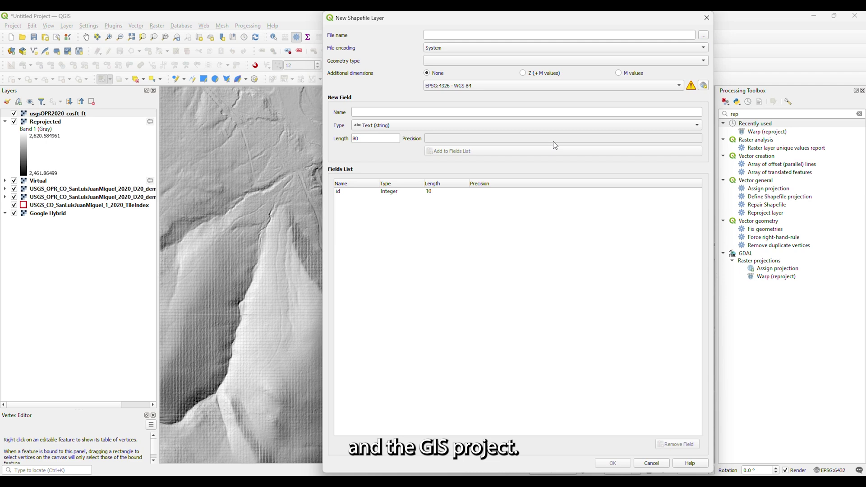
pyautogui.click(693, 52)
pyautogui.doubleClick(419, 154)
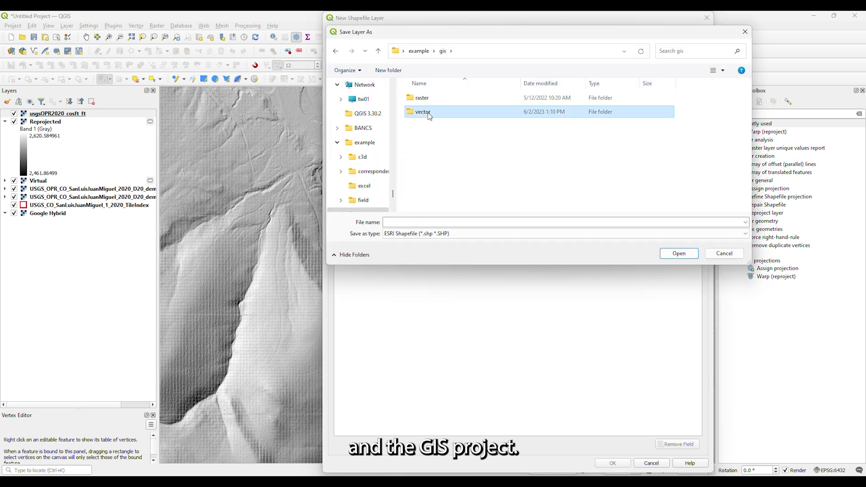
pyautogui.doubleClick(429, 113)
pyautogui.click(429, 221)
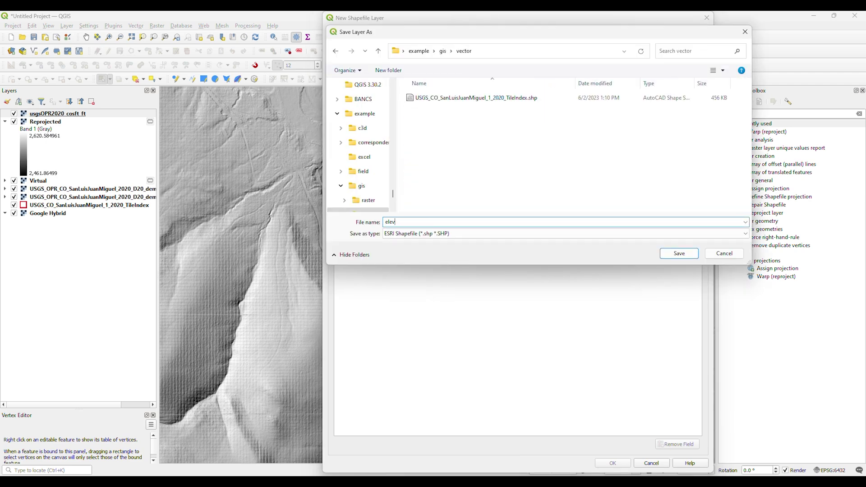
pyautogui.write('elevClp')
pyautogui.press('Return')
# Make elevClp a Polygon layer in project CRS EPSG:6432 and create it
pyautogui.click(533, 61)
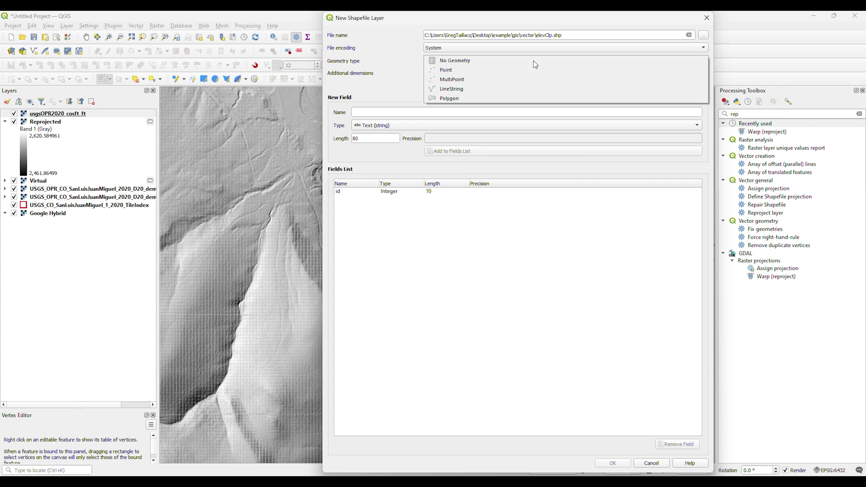
pyautogui.click(479, 100)
pyautogui.click(478, 95)
pyautogui.click(478, 96)
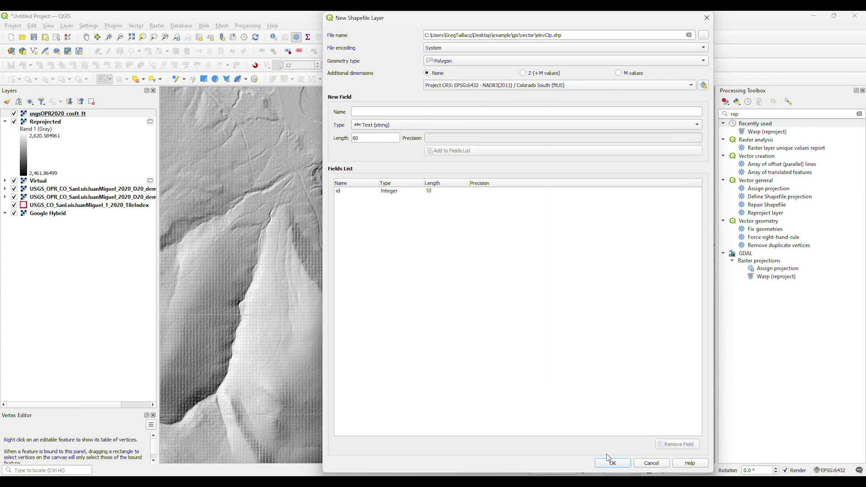
pyautogui.click(611, 463)
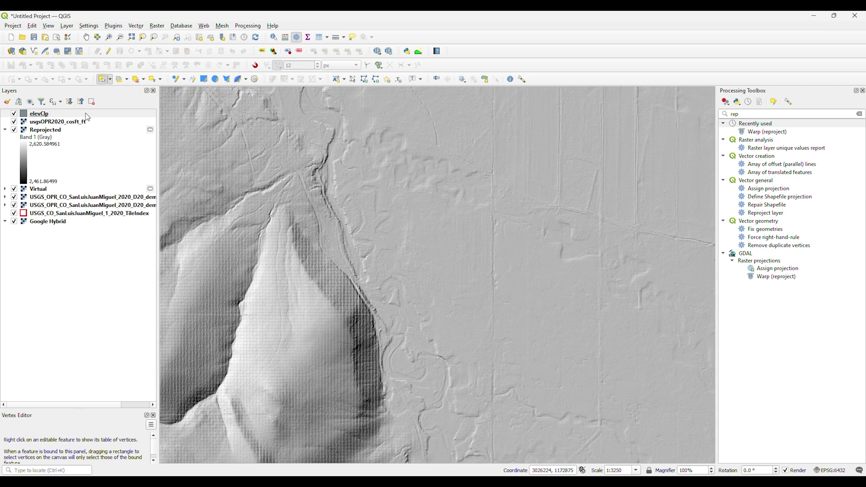
# Start editing elevClp with the Add Polygon Rectangle from 3 Points tool
pyautogui.click(50, 117)
pyautogui.click(109, 51)
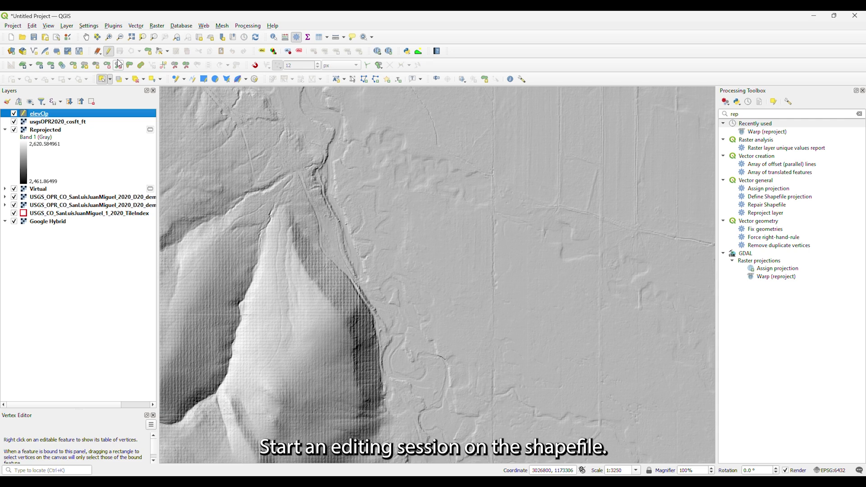
pyautogui.click(149, 52)
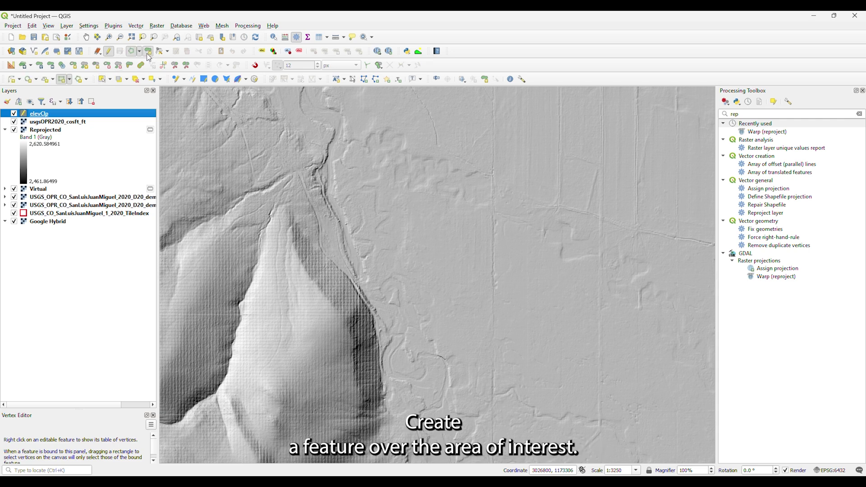
pyautogui.click(62, 81)
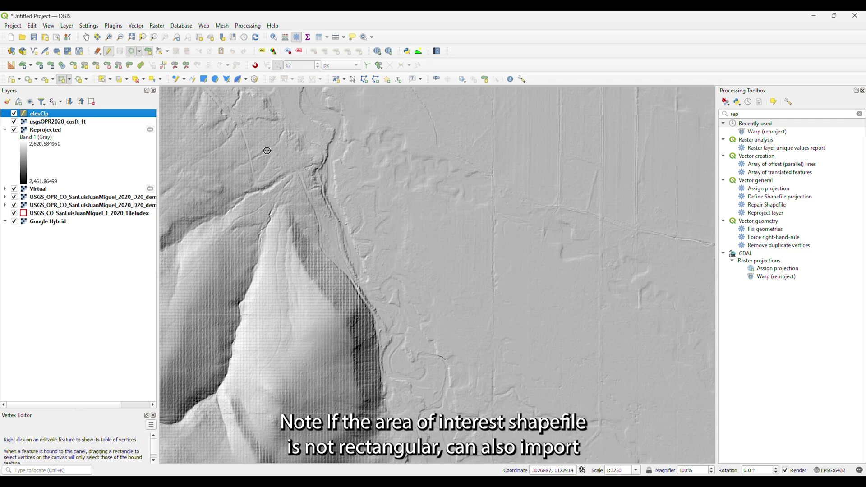
# Draw a rectangle over the creek area, finish it, and save the elevClp edits
pyautogui.click(242, 105)
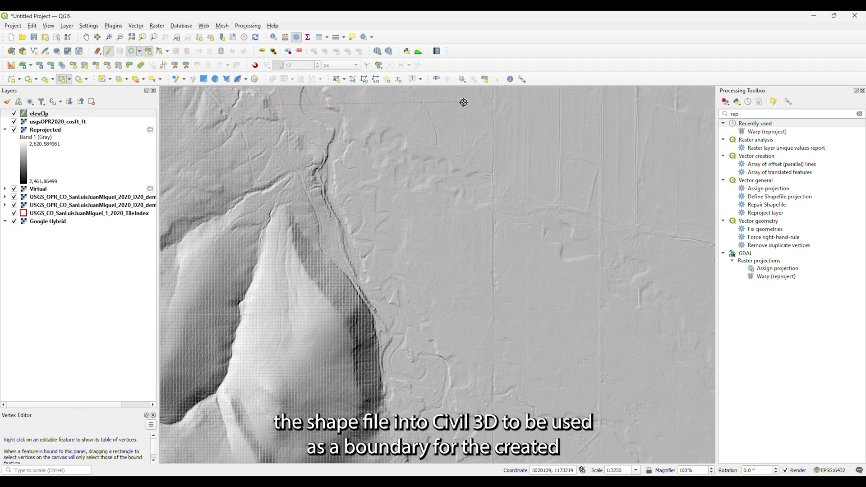
pyautogui.click(521, 105)
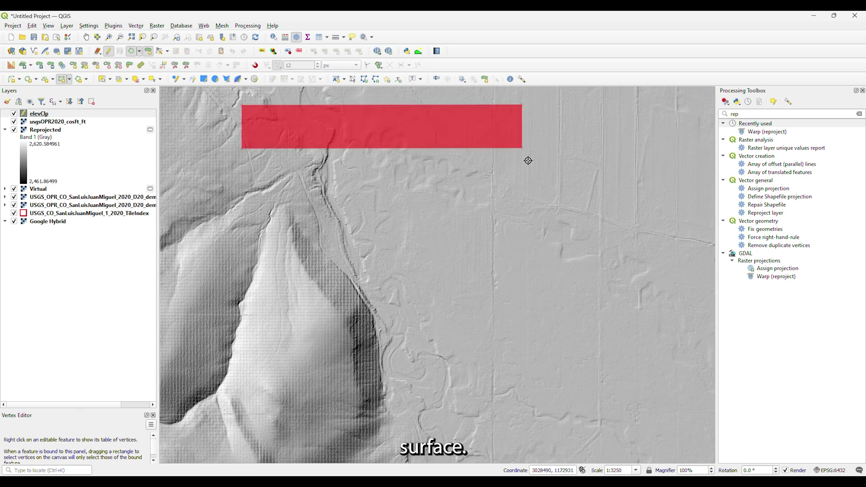
pyautogui.click(561, 415)
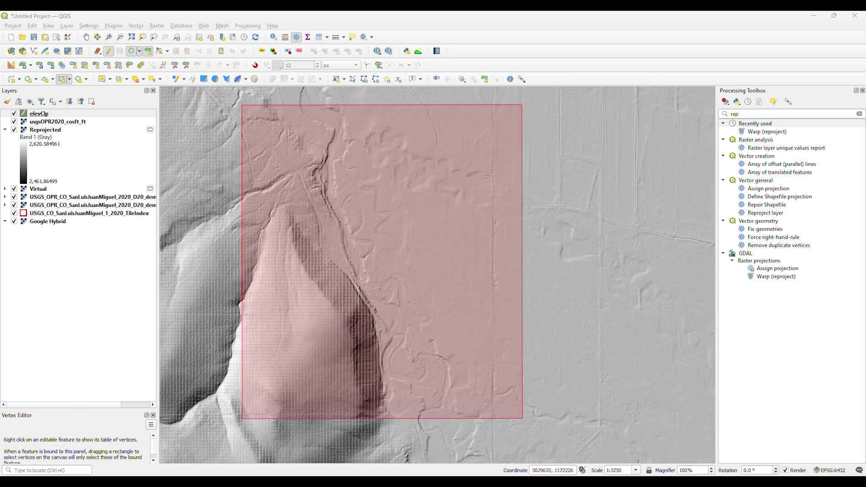
pyautogui.rightClick(626, 312)
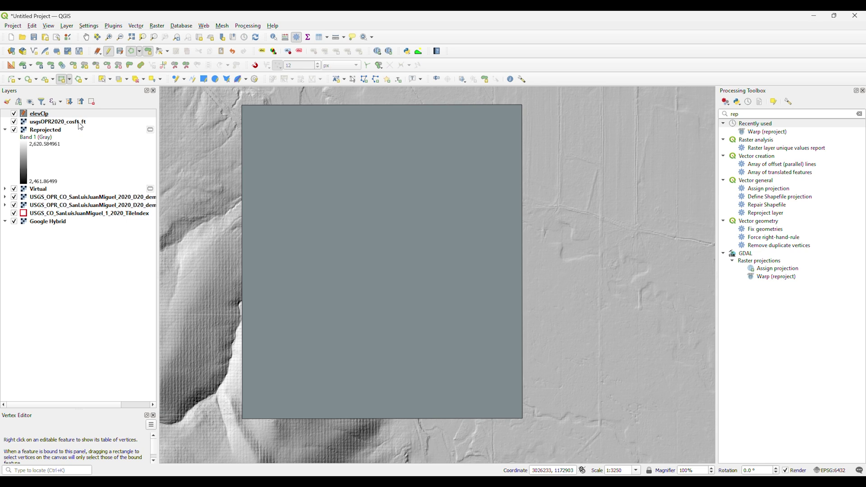
pyautogui.click(108, 51)
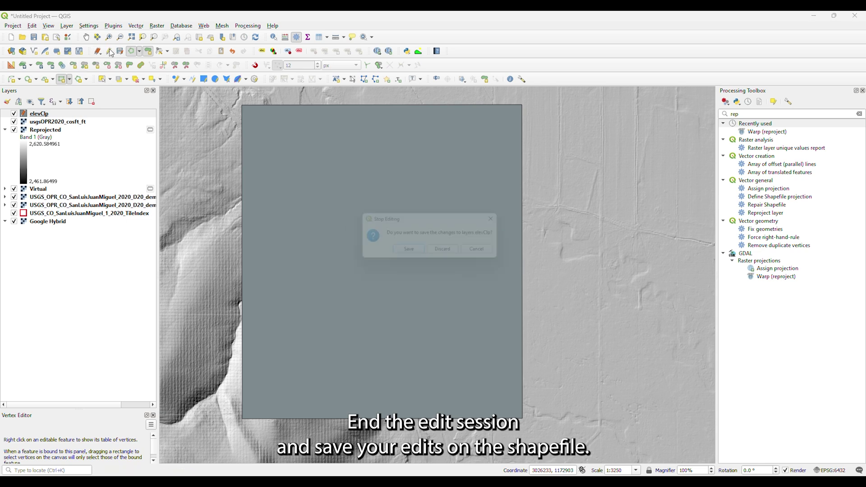
pyautogui.click(415, 254)
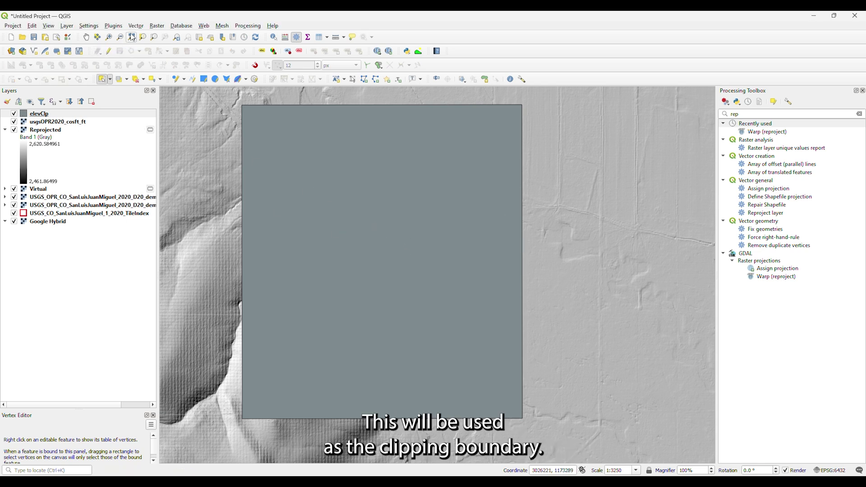
pyautogui.click(157, 26)
# Open Clip Raster by Mask Layer with usgsOPR2020_cosft_ft as the input raster
pyautogui.moveTo(170, 88)
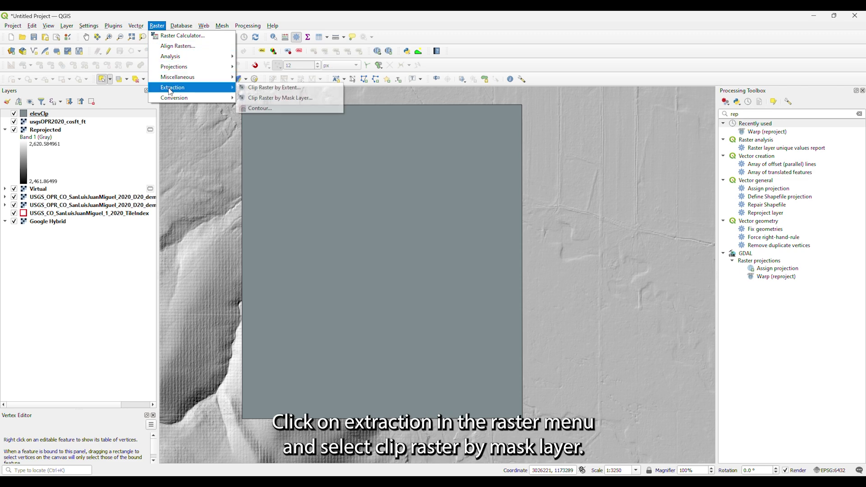
pyautogui.click(262, 97)
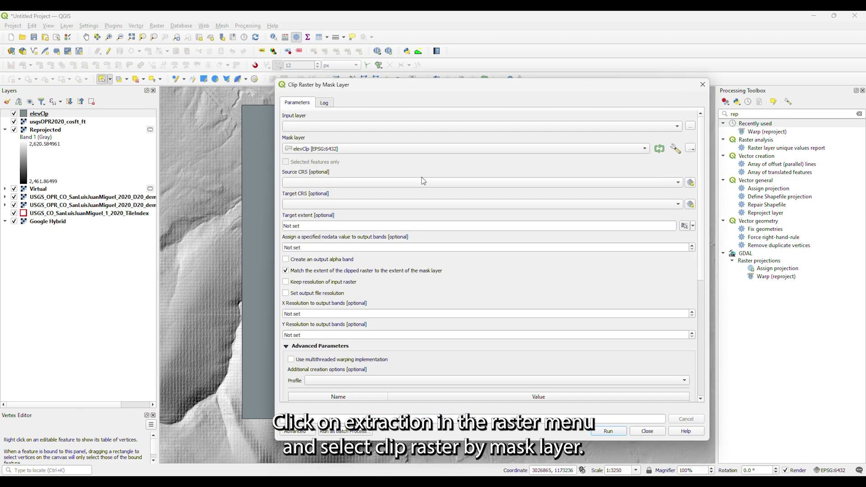
pyautogui.click(596, 127)
pyautogui.click(480, 165)
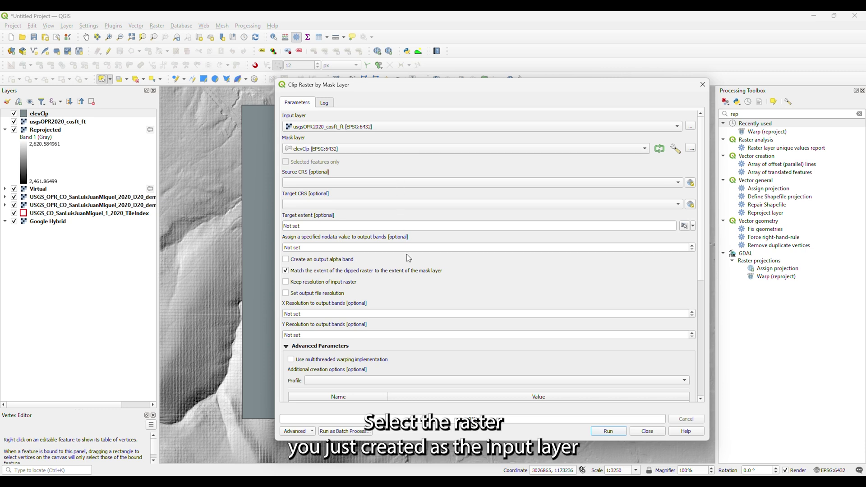
pyautogui.scroll(-3, 453, 282)
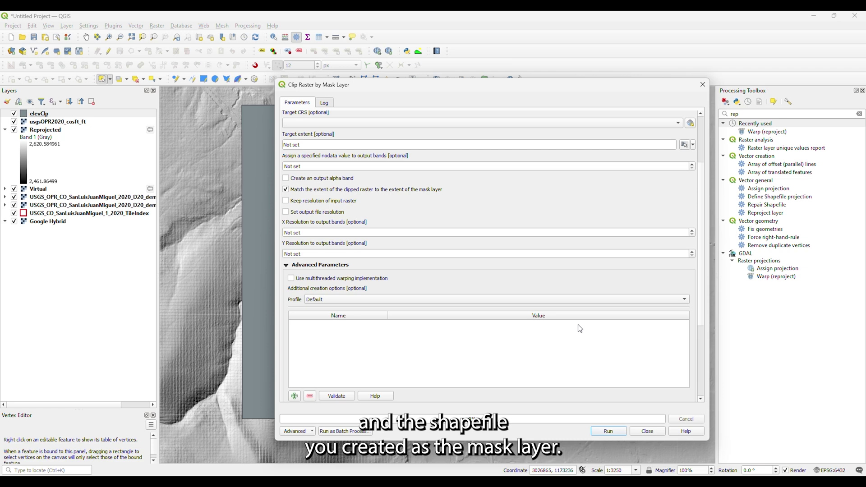
pyautogui.scroll(-3, 578, 315)
pyautogui.scroll(-2, 705, 306)
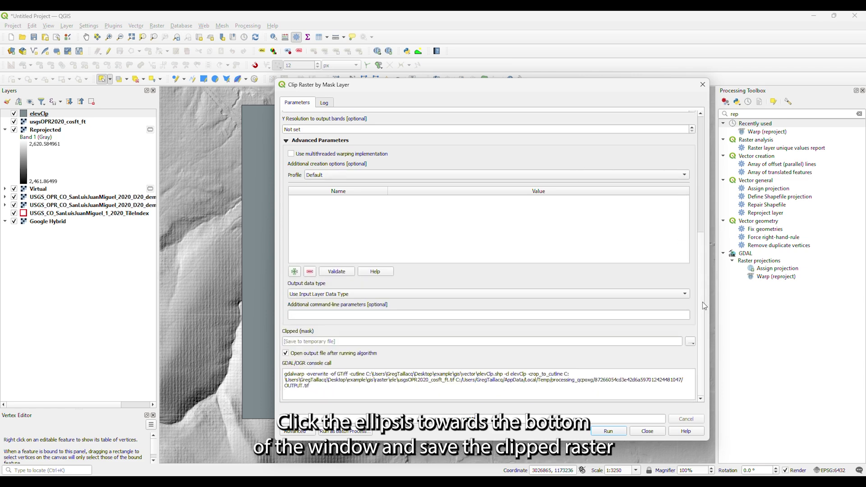
# Save the clipped output to file as usgsOPR2020_cosft_ftClp.tif in raster\ele
pyautogui.click(691, 342)
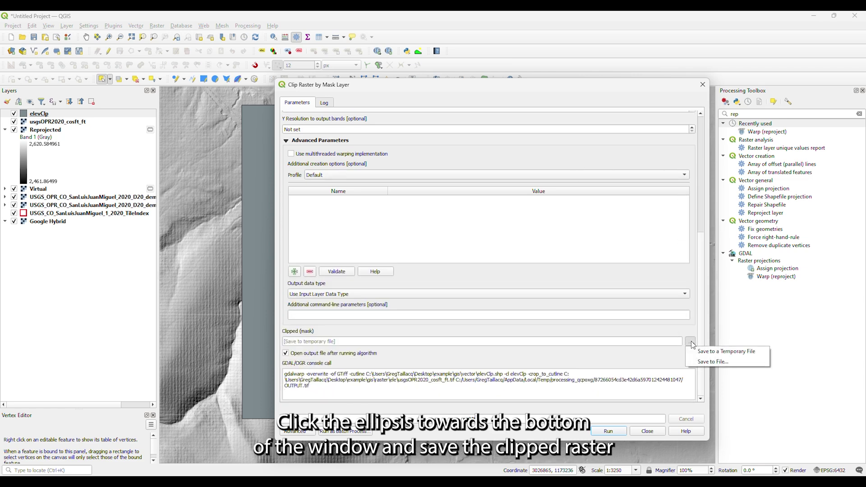
pyautogui.click(703, 359)
pyautogui.doubleClick(373, 164)
pyautogui.doubleClick(372, 164)
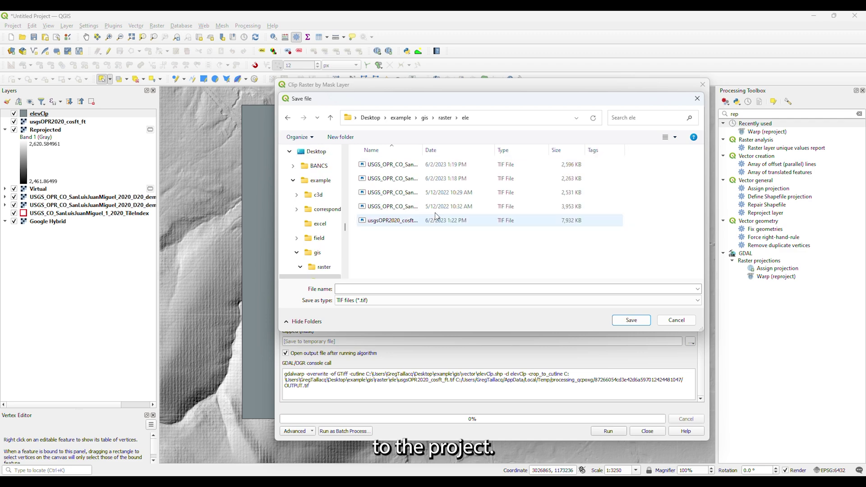
pyautogui.click(435, 219)
pyautogui.click(388, 289)
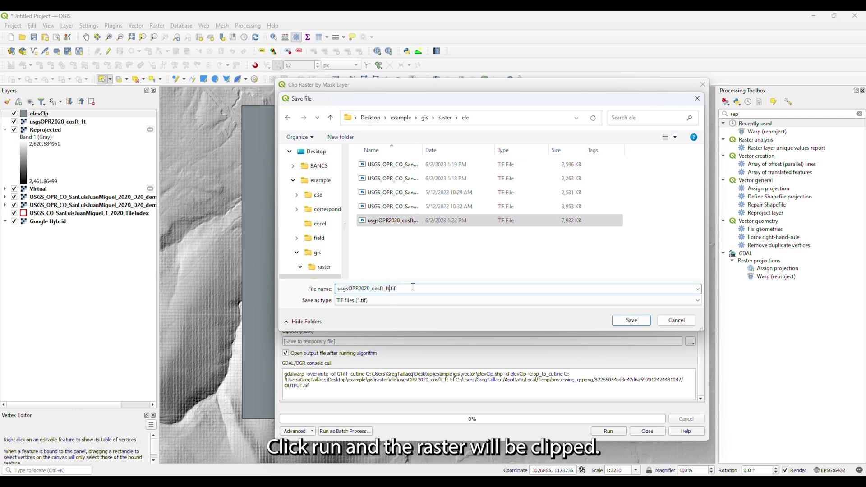
pyautogui.write('Clp')
pyautogui.press('Return')
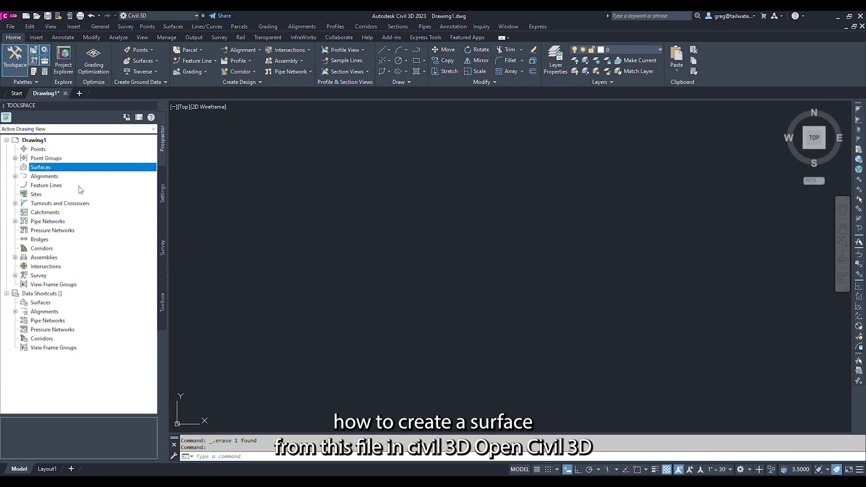
# Create a TIN surface named eg2020Ventero from the Prospector Surfaces node
pyautogui.rightClick(40, 170)
pyautogui.click(63, 177)
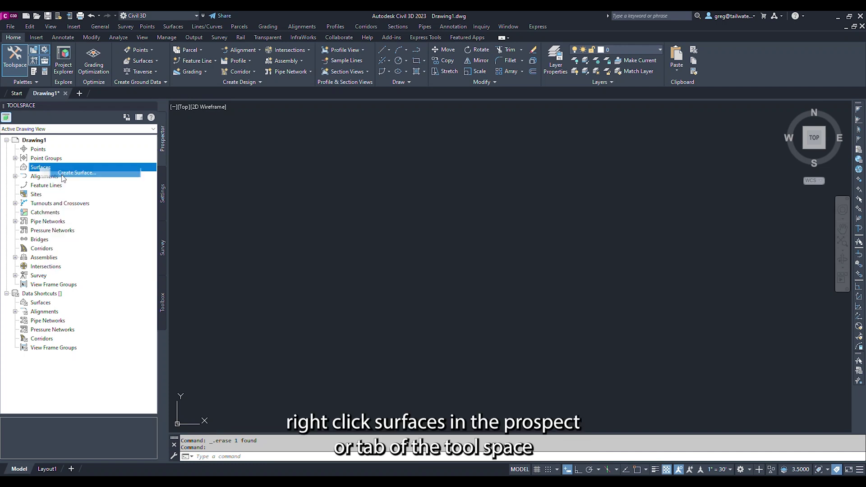
pyautogui.click(402, 182)
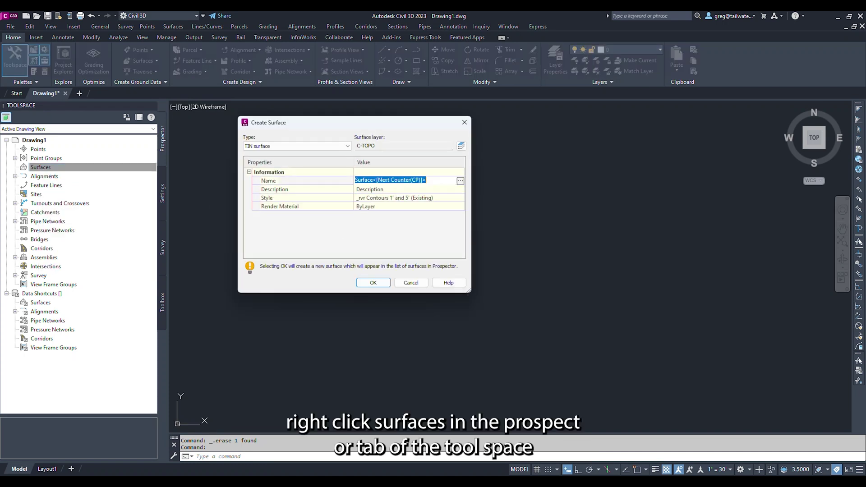
pyautogui.write('eg2020')
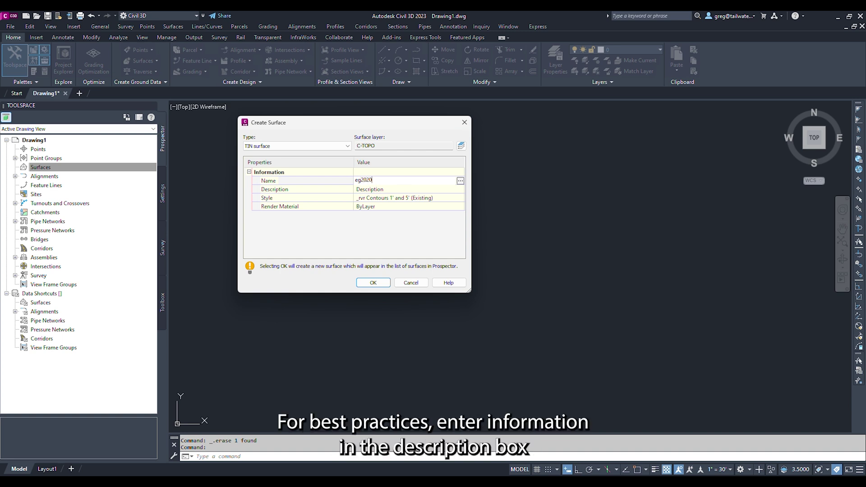
pyautogui.write('Ventero')
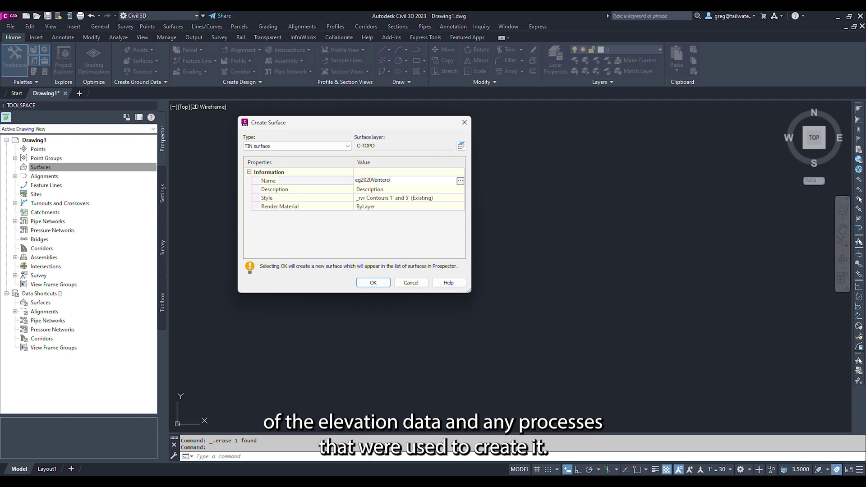
pyautogui.click(373, 282)
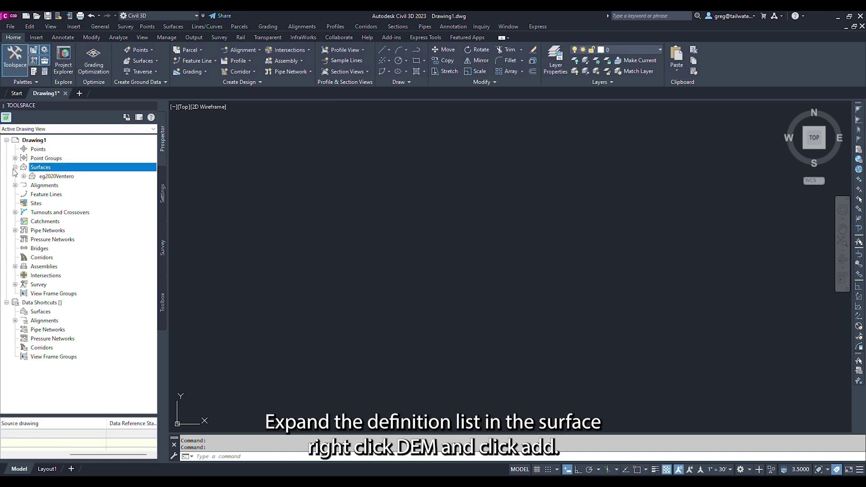
# Add usgsOPR2020_cosft_ftClp.tif to eg2020Ventero's DEM Files definition and zoom to view it
pyautogui.click(24, 177)
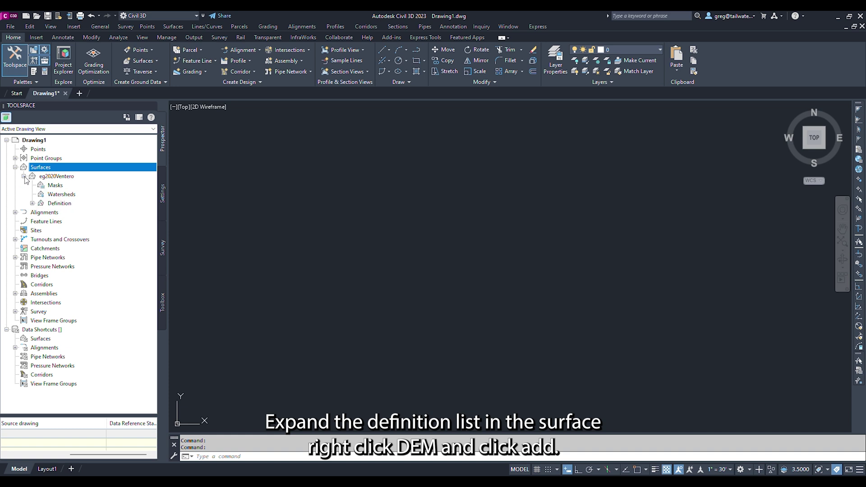
pyautogui.click(32, 203)
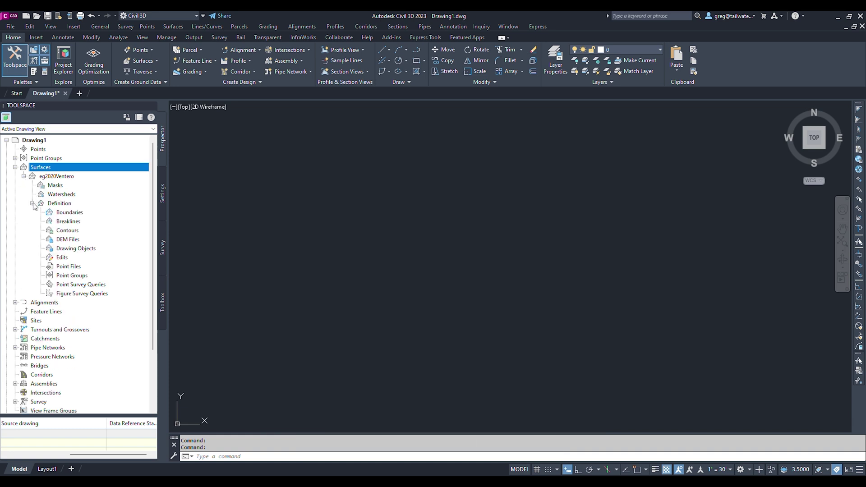
pyautogui.rightClick(64, 240)
pyautogui.click(86, 243)
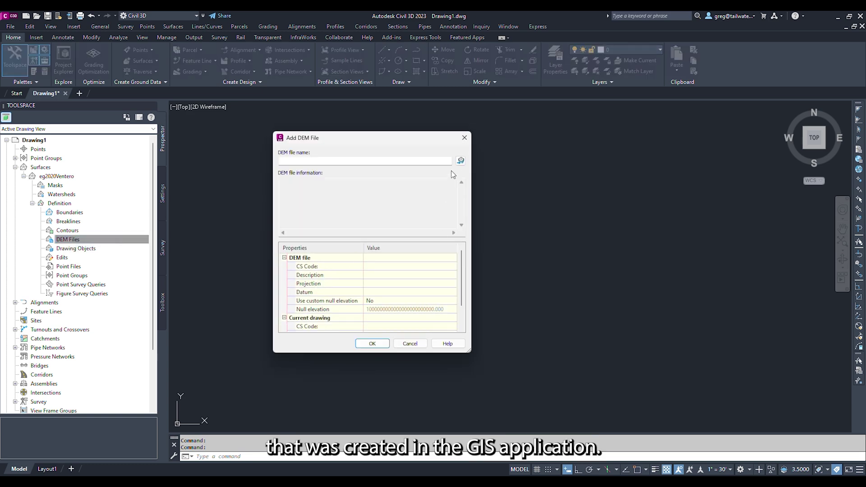
pyautogui.click(460, 160)
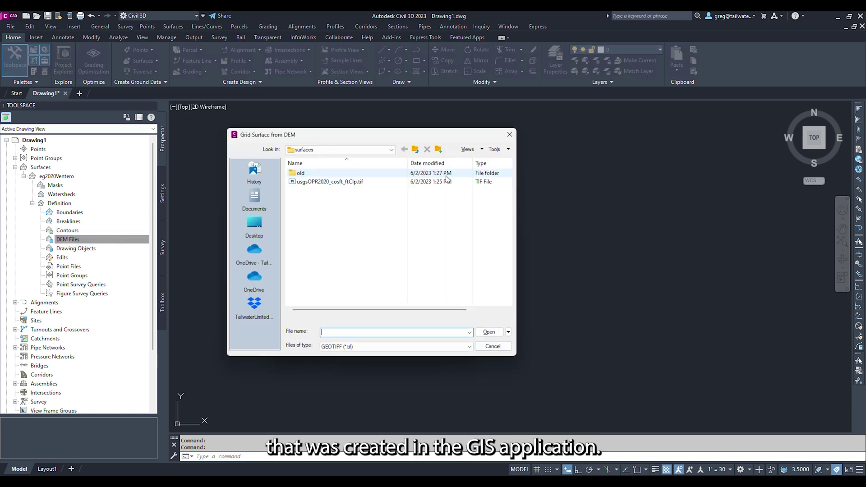
pyautogui.click(328, 182)
pyautogui.click(488, 331)
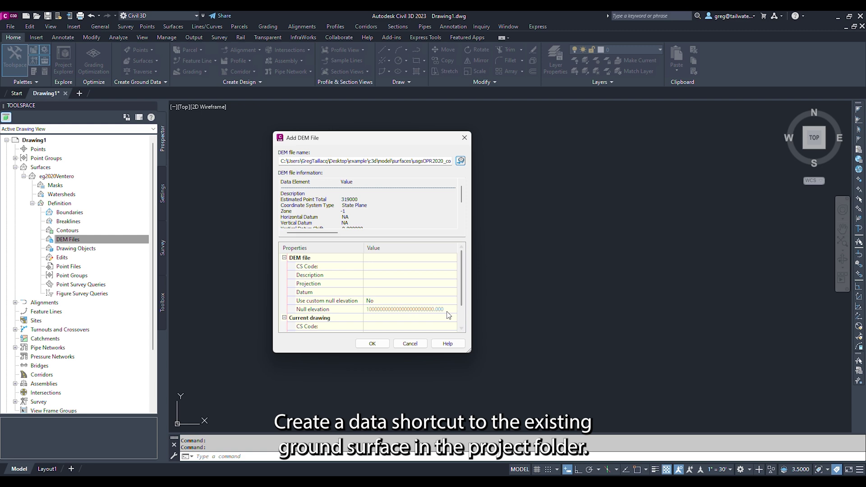
pyautogui.click(372, 343)
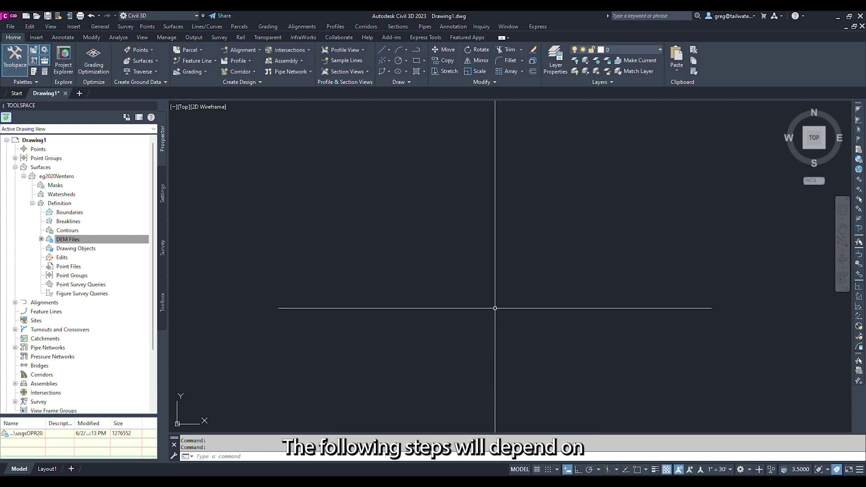
pyautogui.scroll(-2, 504, 351)
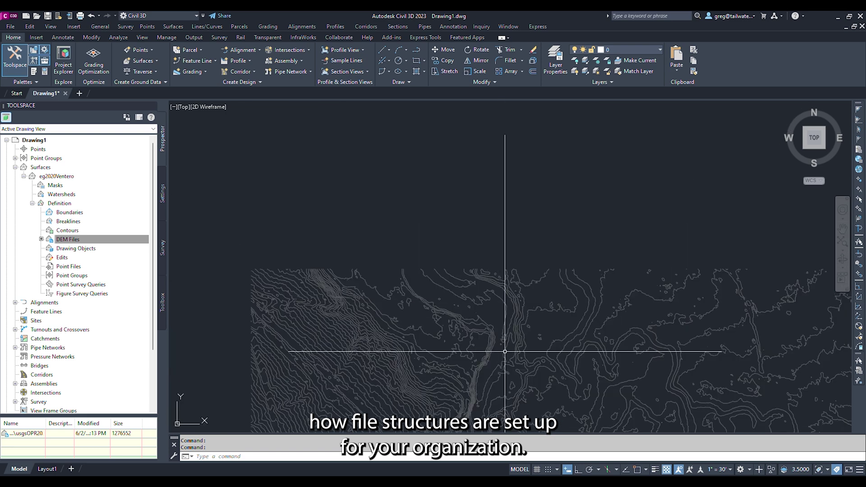
pyautogui.scroll(3, 439, 228)
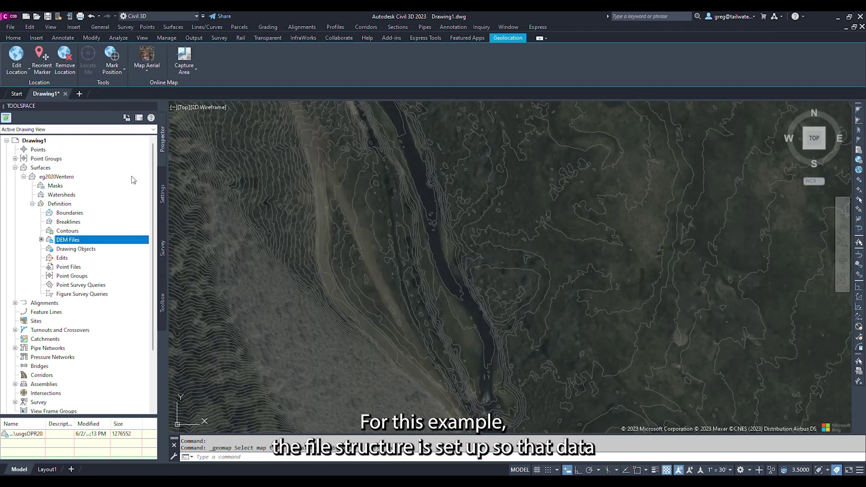
pyautogui.scroll(-3, 100, 226)
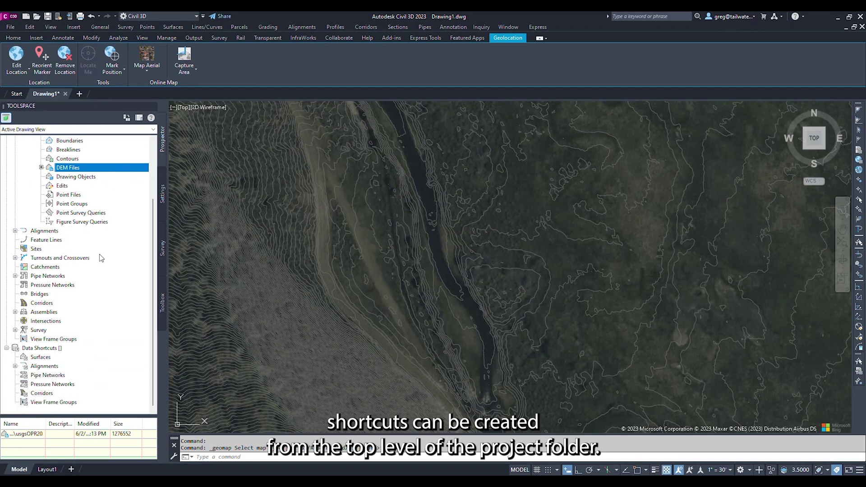
# Set the data shortcuts working folder to the example folder
pyautogui.rightClick(56, 348)
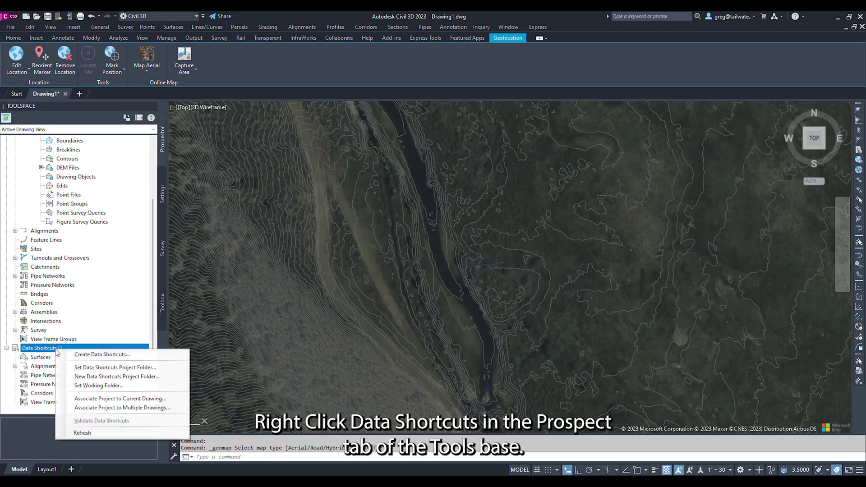
pyautogui.click(86, 387)
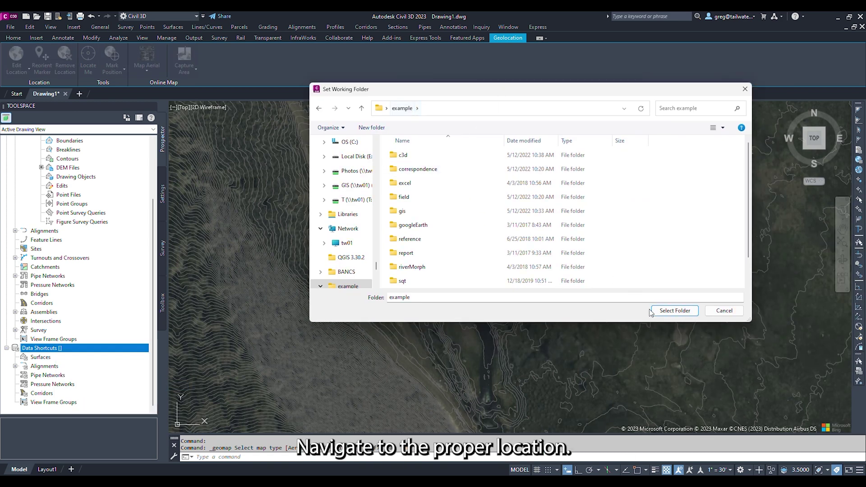
pyautogui.click(666, 310)
# Save the drawing as egUSGS2020Ventero.dwg in model/surfaces and check eg2020Ventero for a data shortcut
pyautogui.rightClick(40, 351)
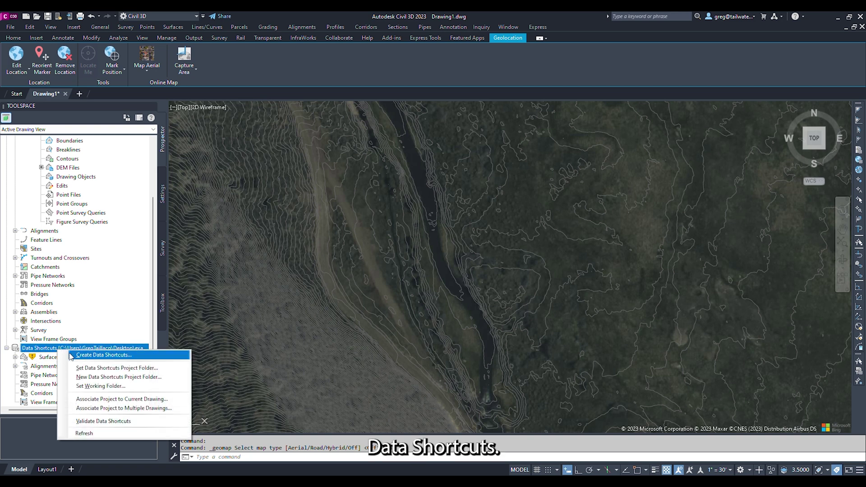
pyautogui.click(76, 358)
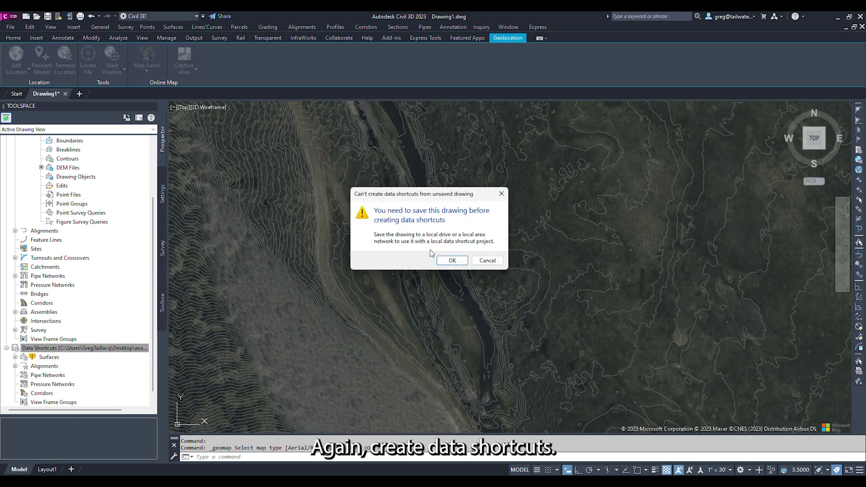
pyautogui.click(452, 261)
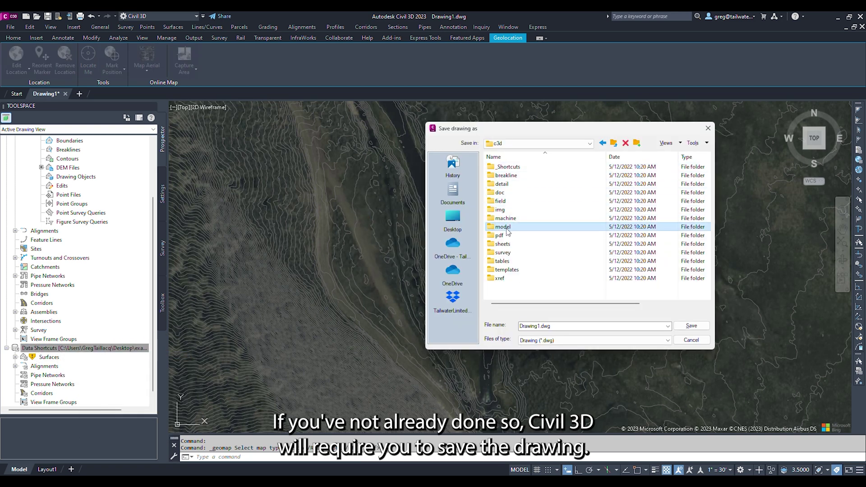
pyautogui.doubleClick(507, 228)
pyautogui.doubleClick(499, 176)
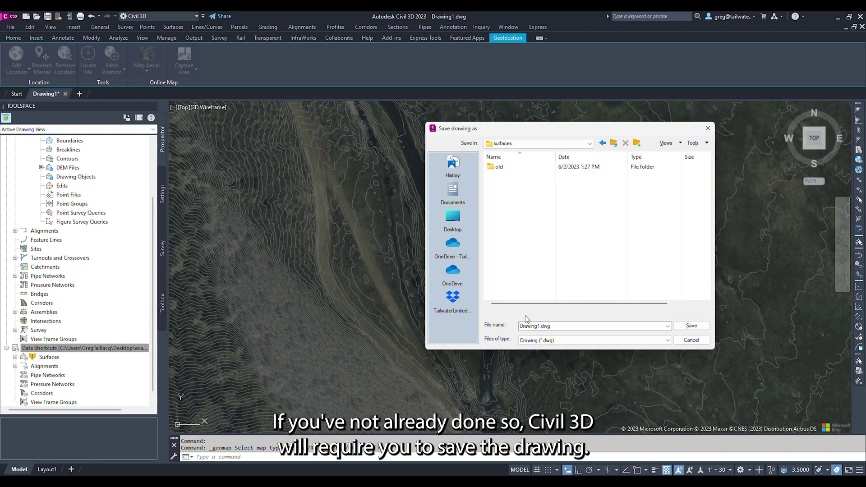
pyautogui.write('egUSGS.dwg')
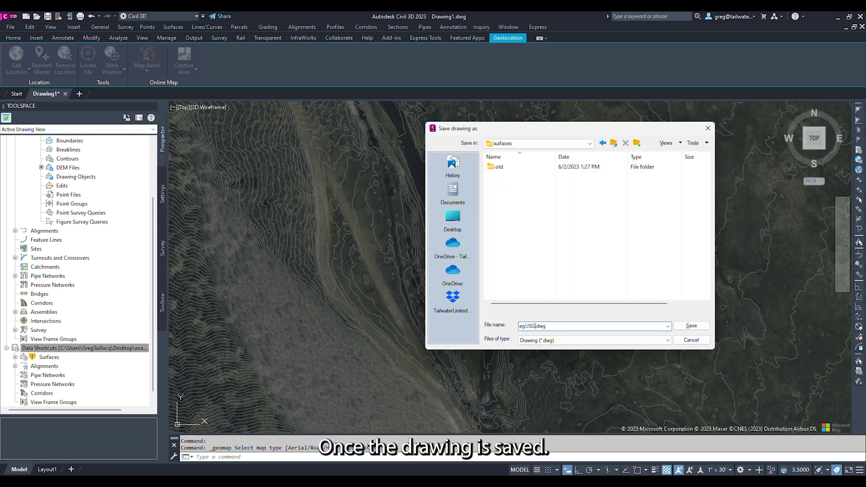
pyautogui.write('202')
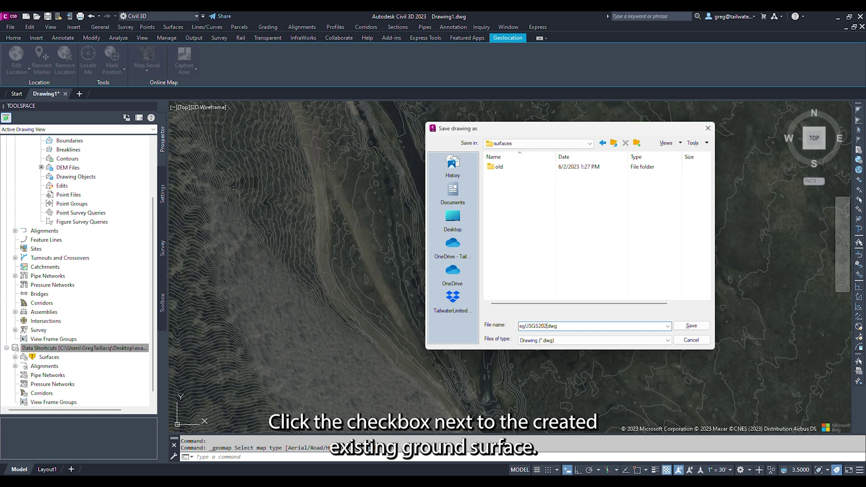
pyautogui.write('0Vent')
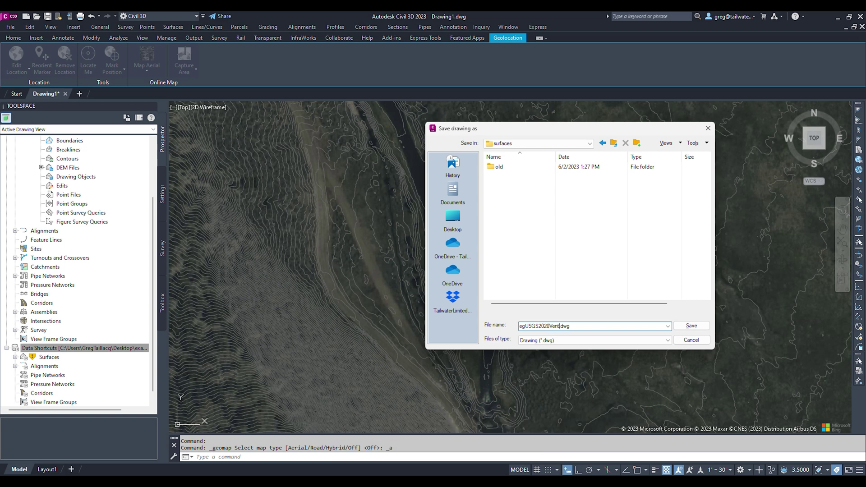
pyautogui.write('ero')
pyautogui.press('Return')
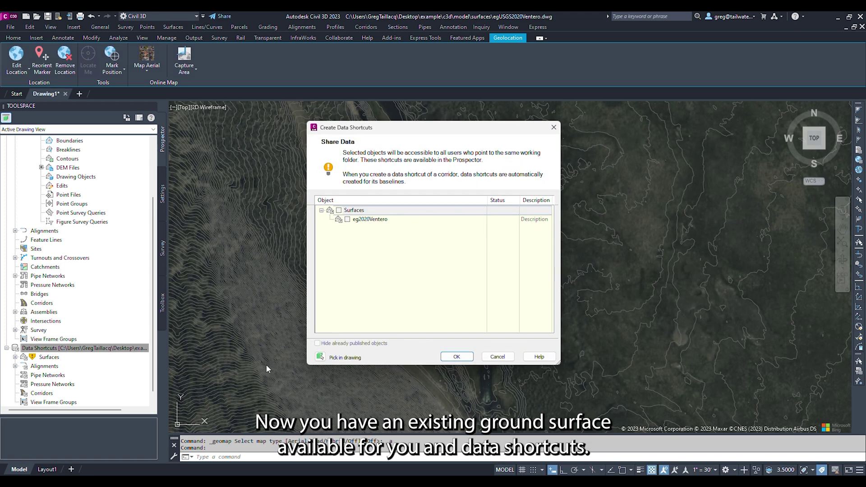
pyautogui.click(338, 210)
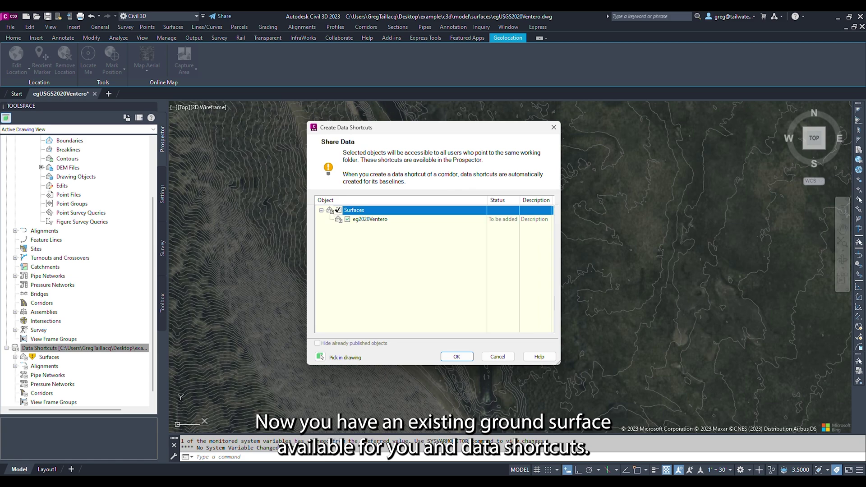